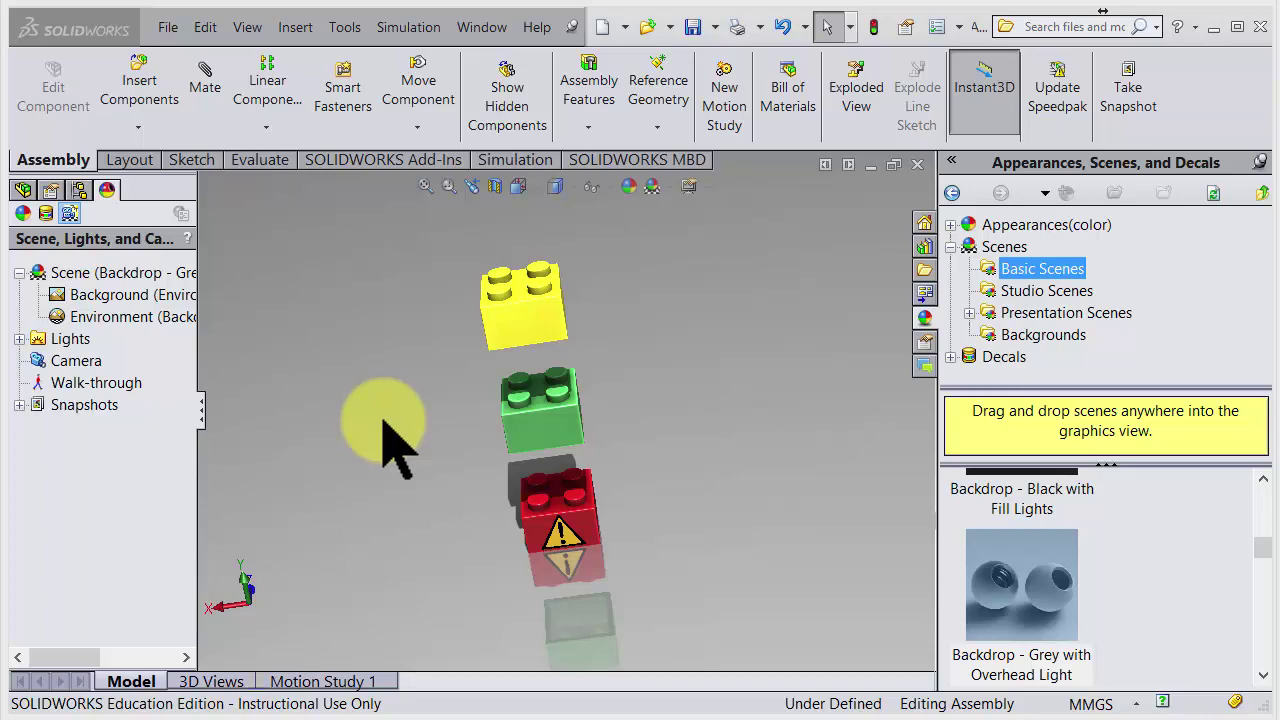
Step: Orbit the three-brick assembly to an upright three-quarter view
middle_drag(384, 424, 318, 399)
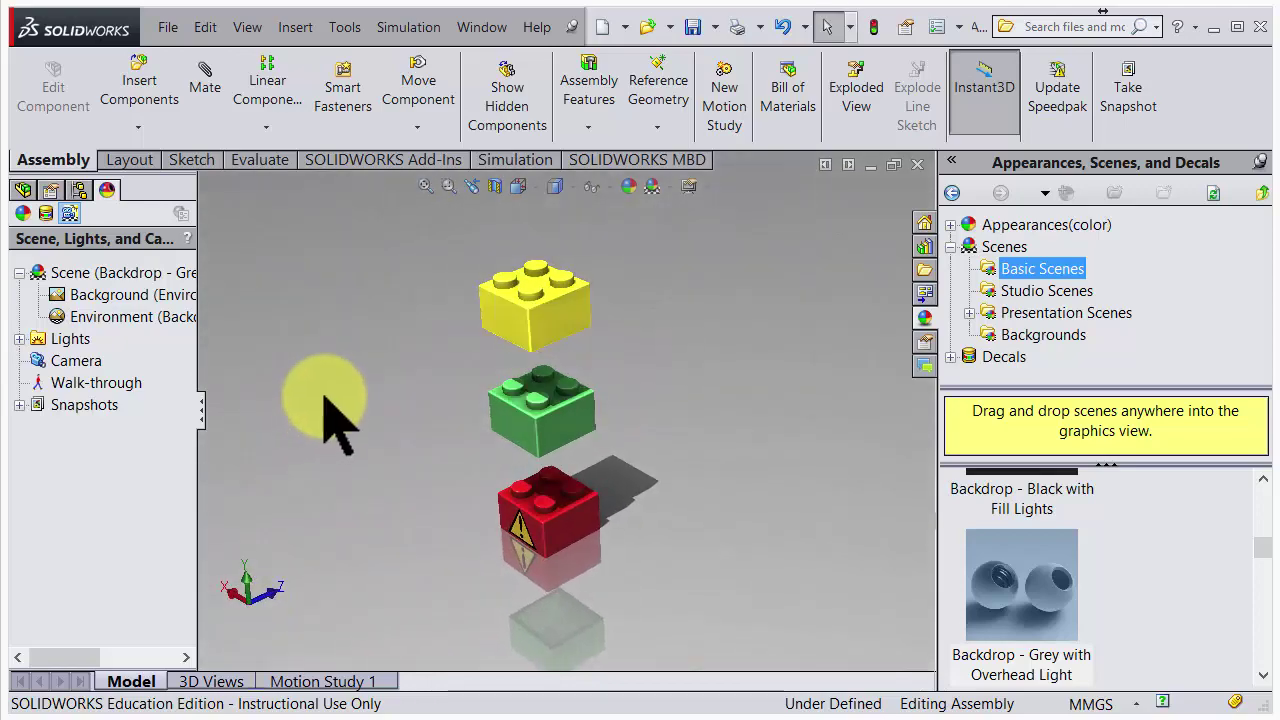
Step: Make a drawing from the assembly, choosing to save, insert and rebuild it first
click(168, 28)
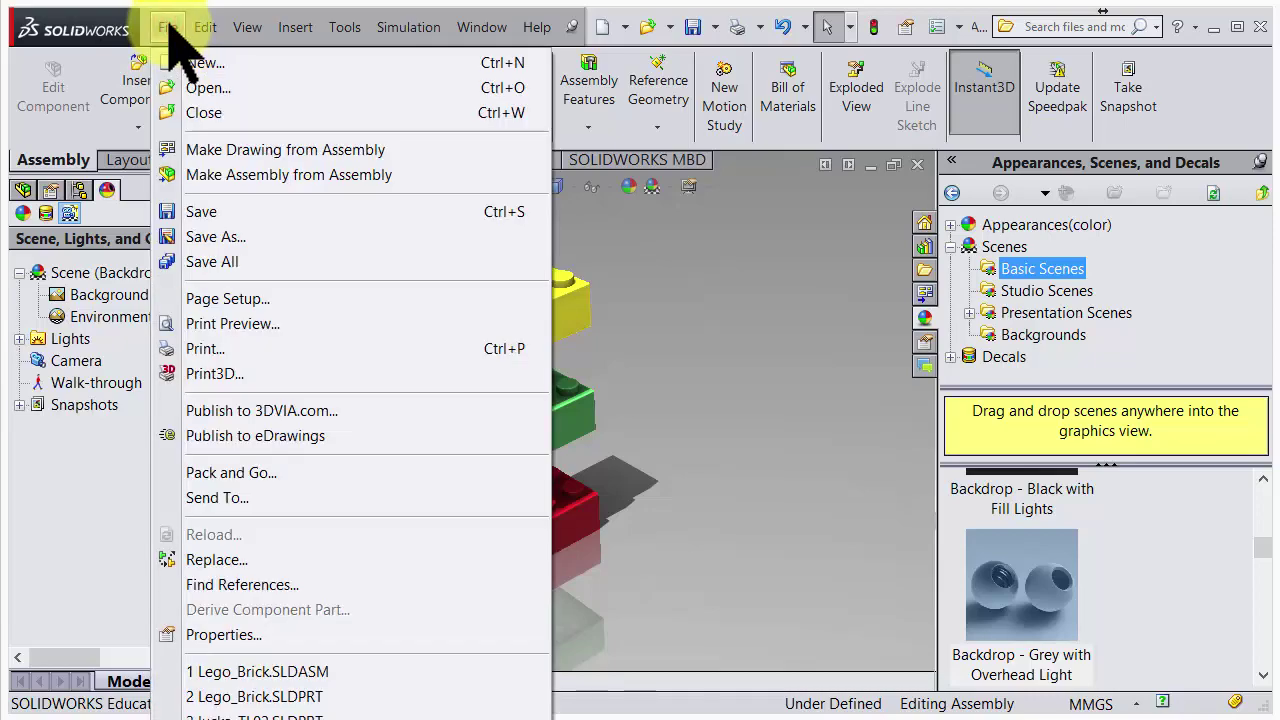
click(170, 40)
click(205, 30)
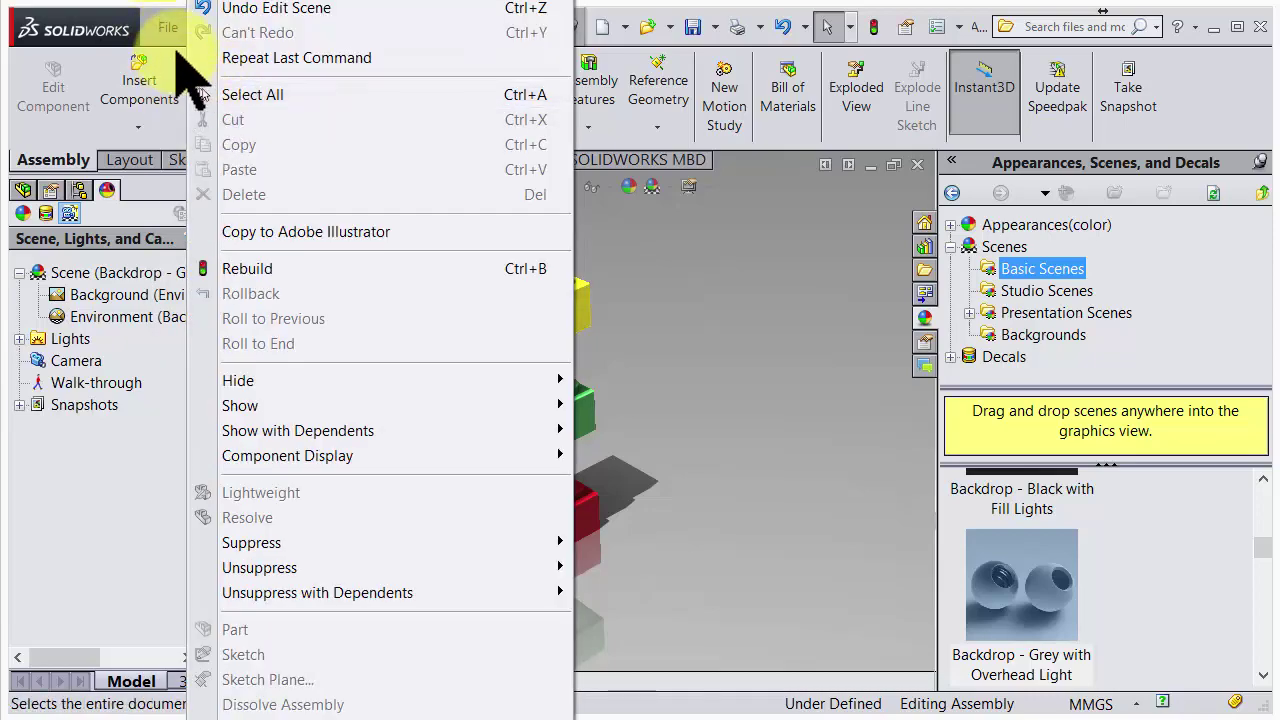
mouse_move(172, 42)
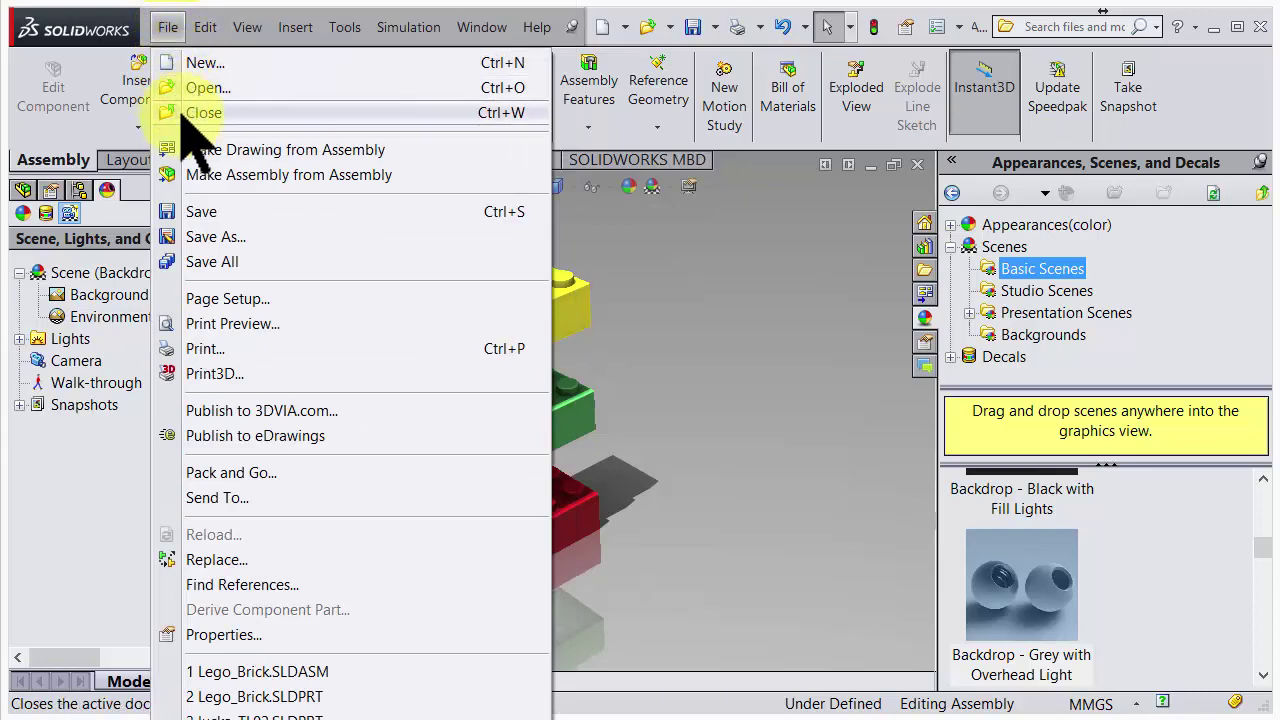
click(272, 152)
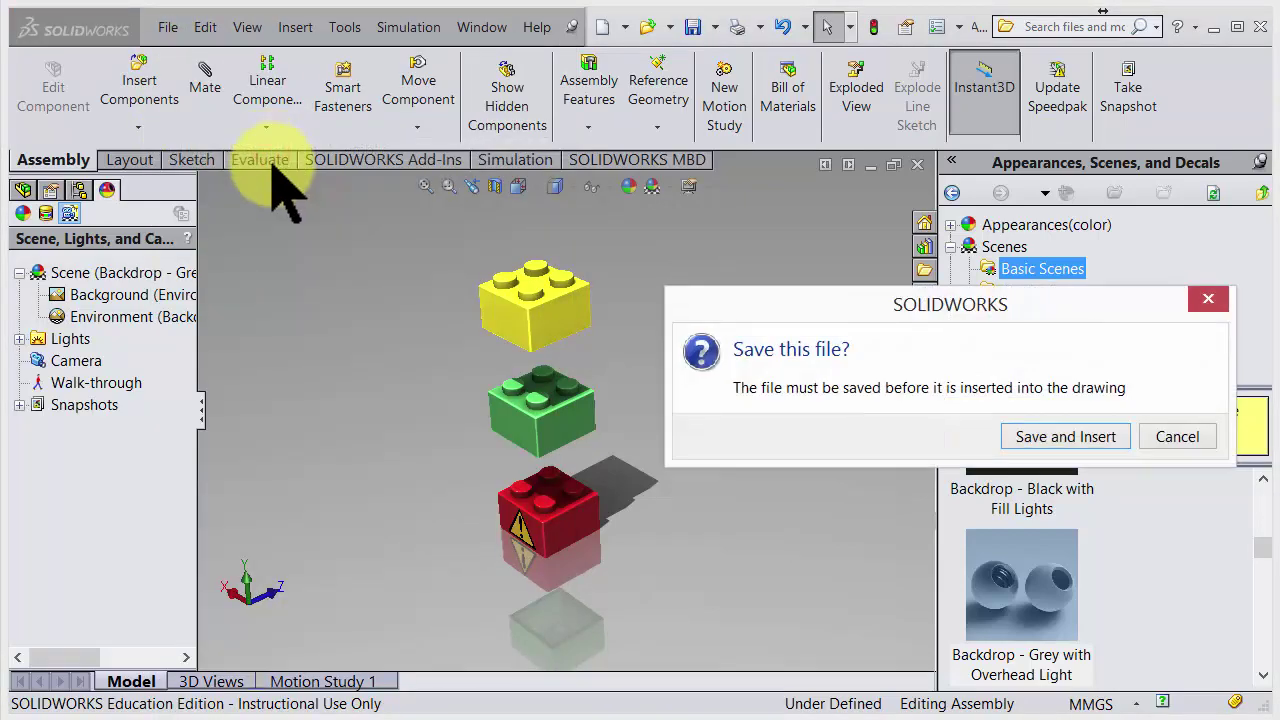
click(1084, 437)
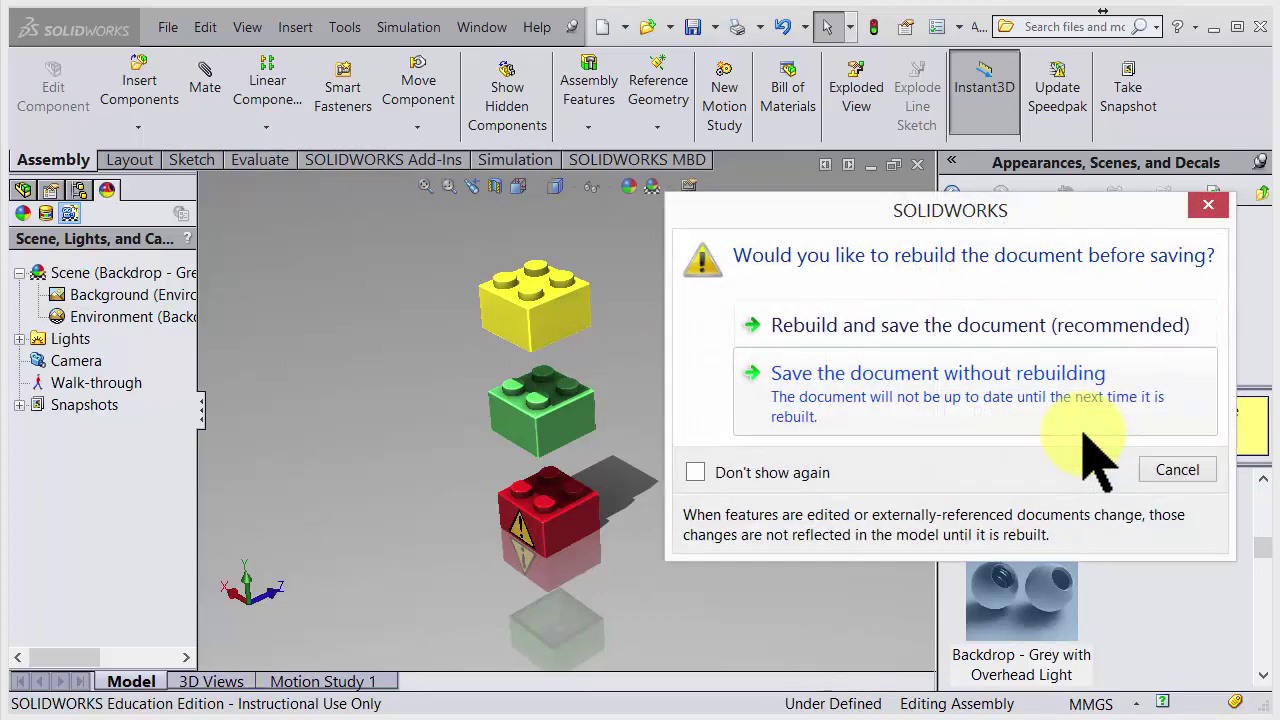
click(1082, 325)
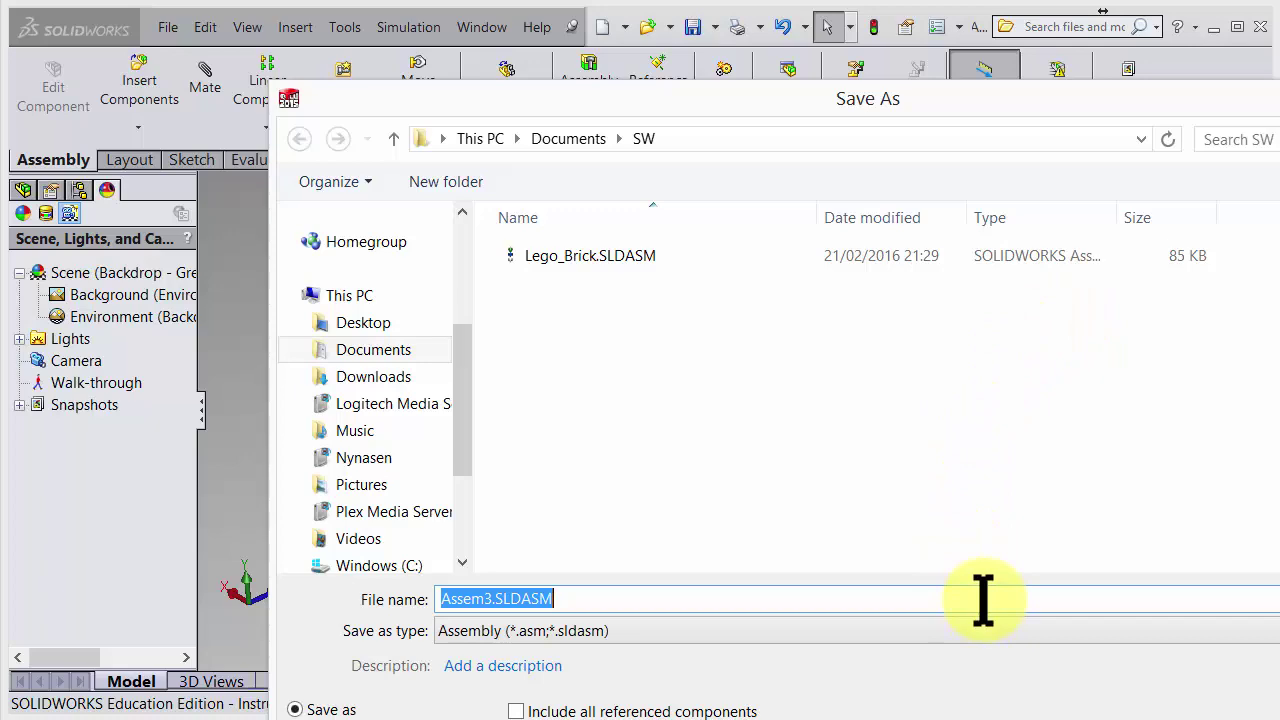
Step: Name the assembly Lego_Brick.SLDASM and confirm overwriting the existing file
text(Lego)
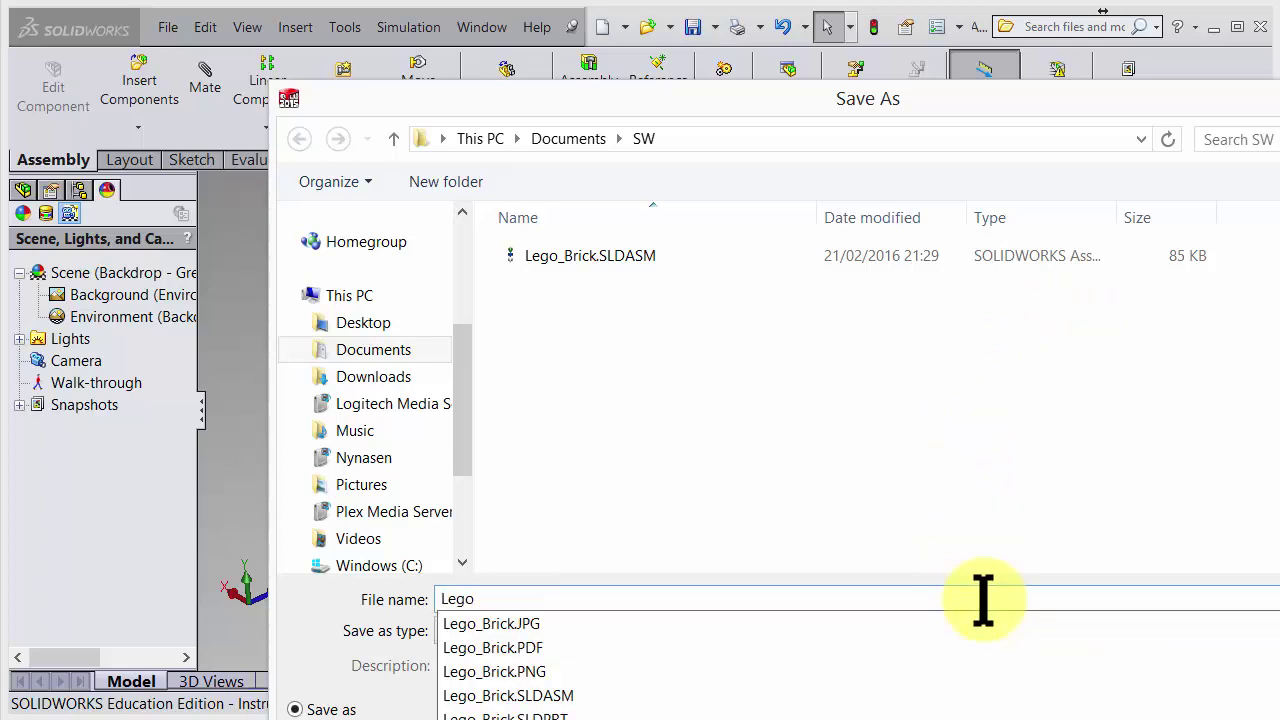
click(612, 695)
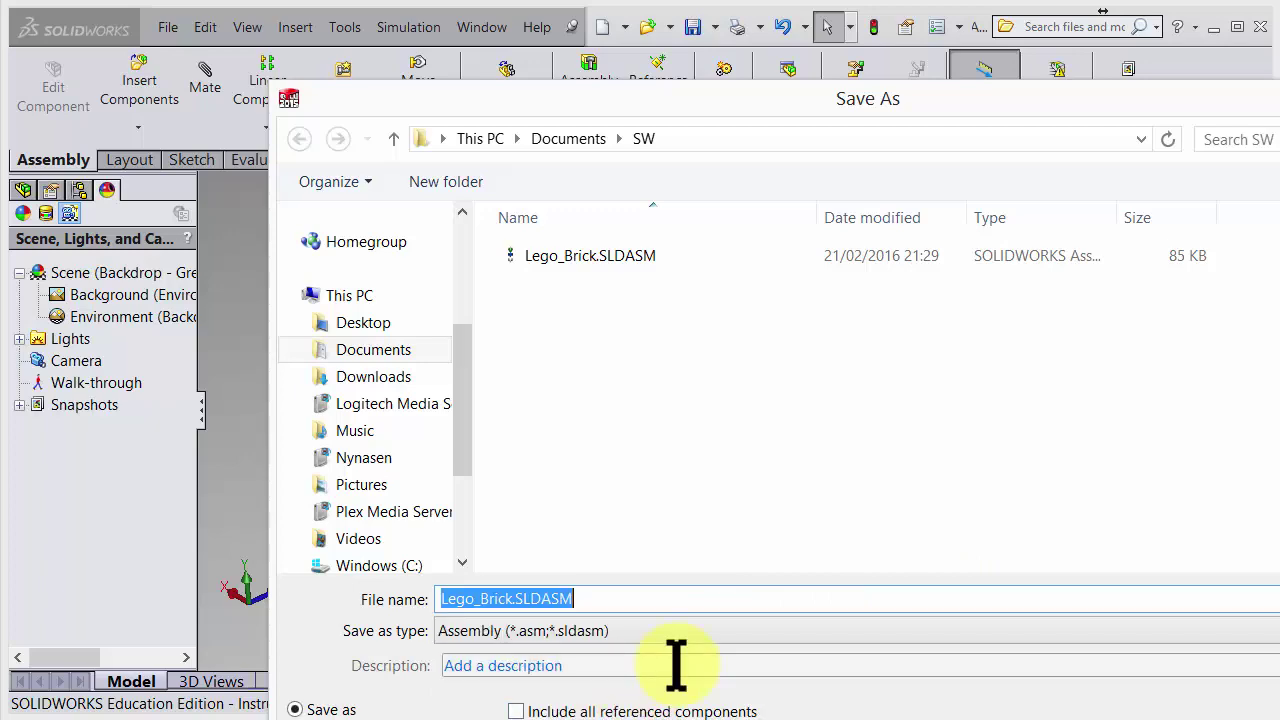
drag(1233, 95, 1113, 3)
click(1148, 655)
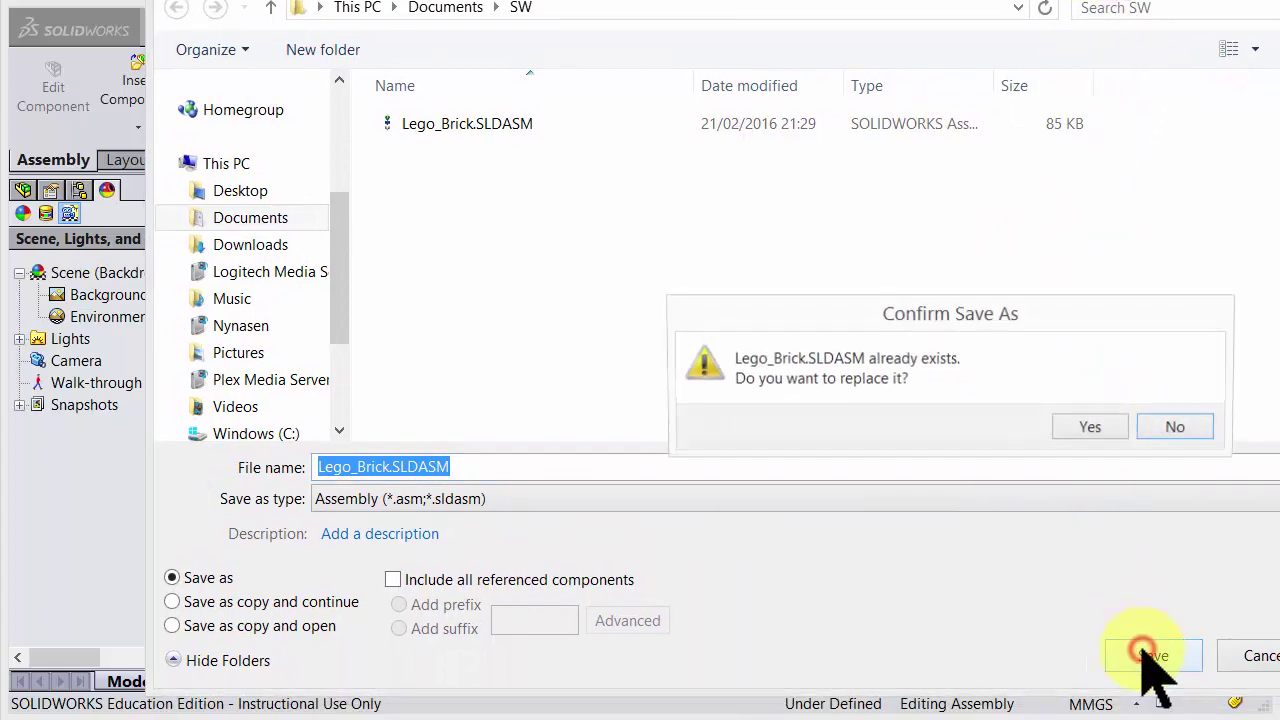
click(1093, 427)
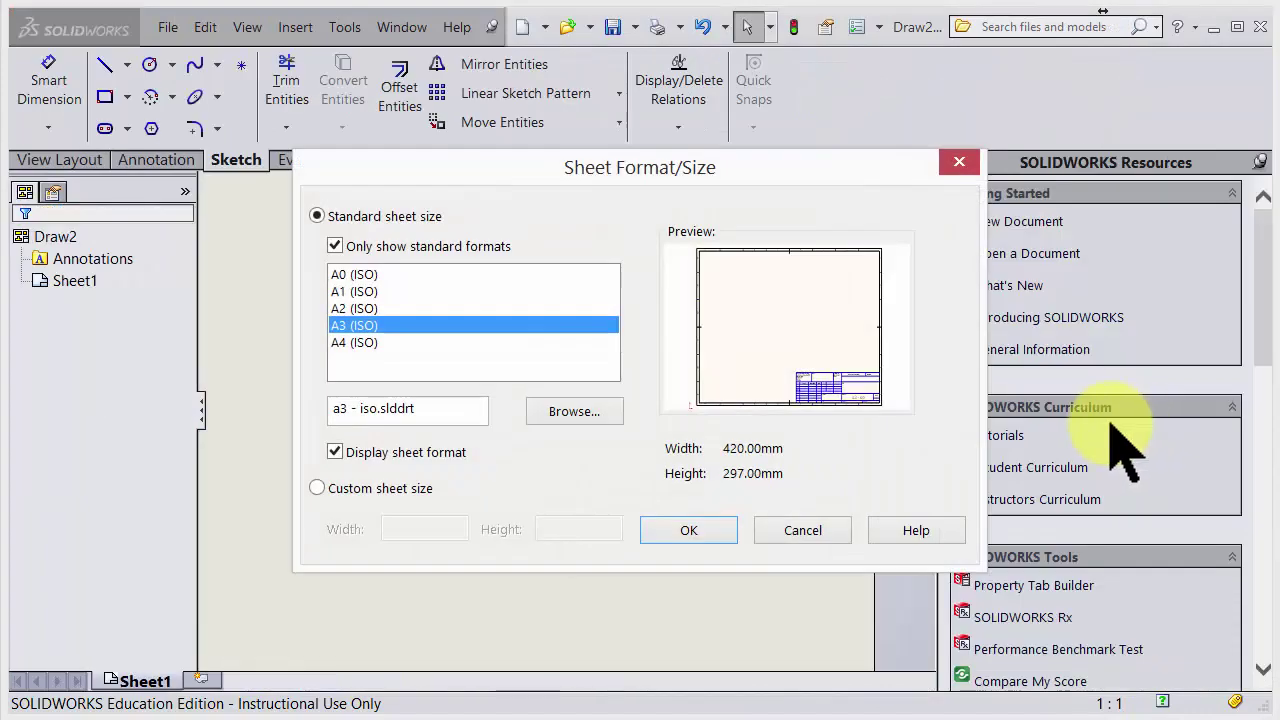
Step: Pick the A4 (ISO) sheet size after previewing A0 to A3, and confirm it
click(344, 273)
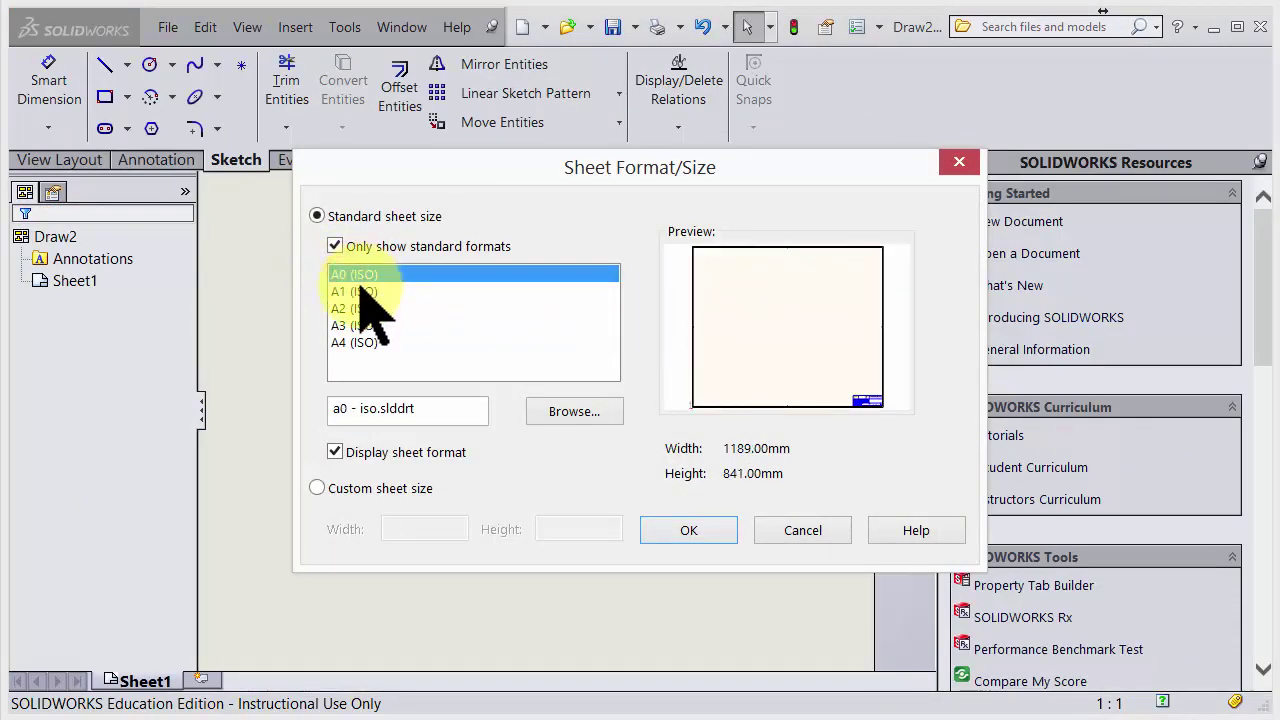
click(362, 290)
click(362, 308)
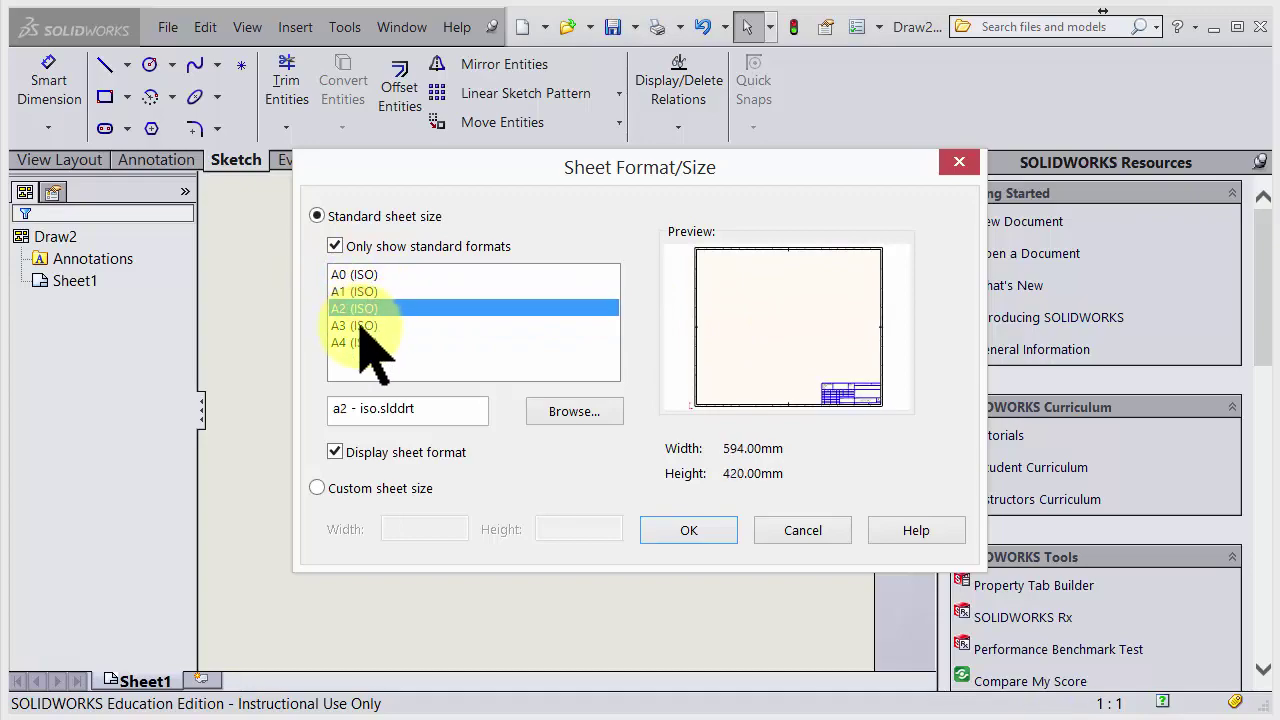
click(358, 325)
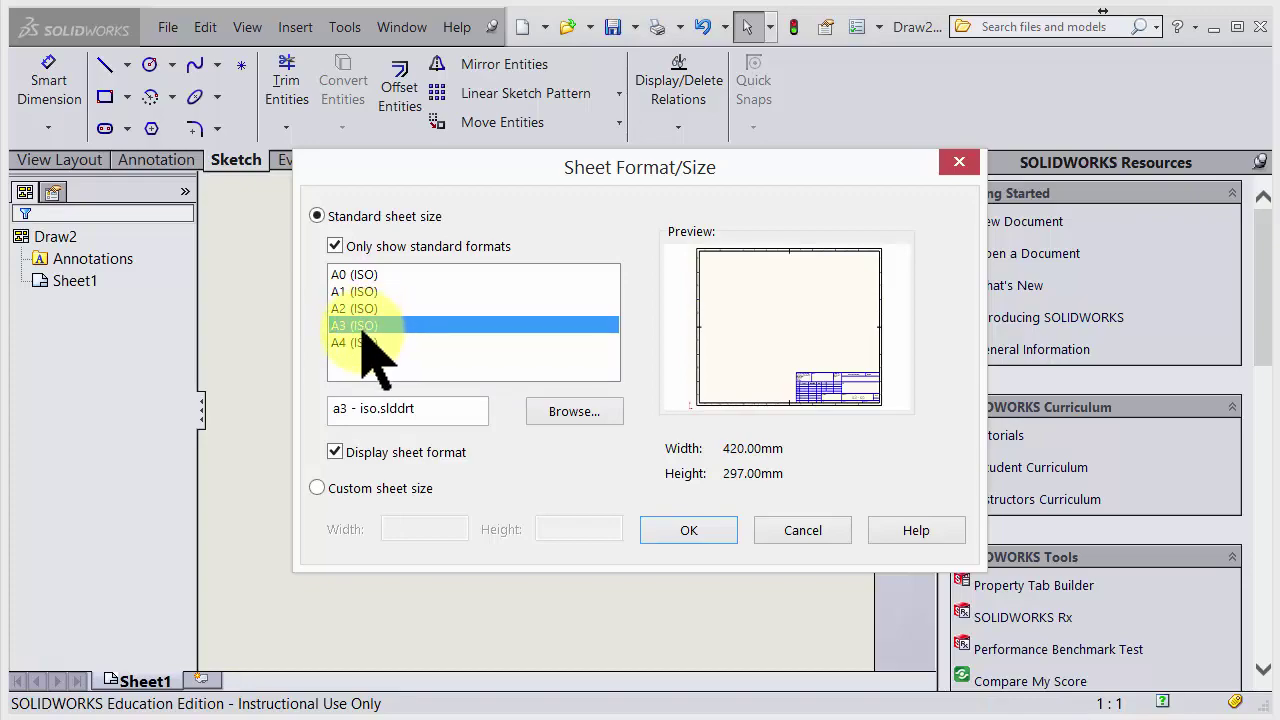
click(358, 342)
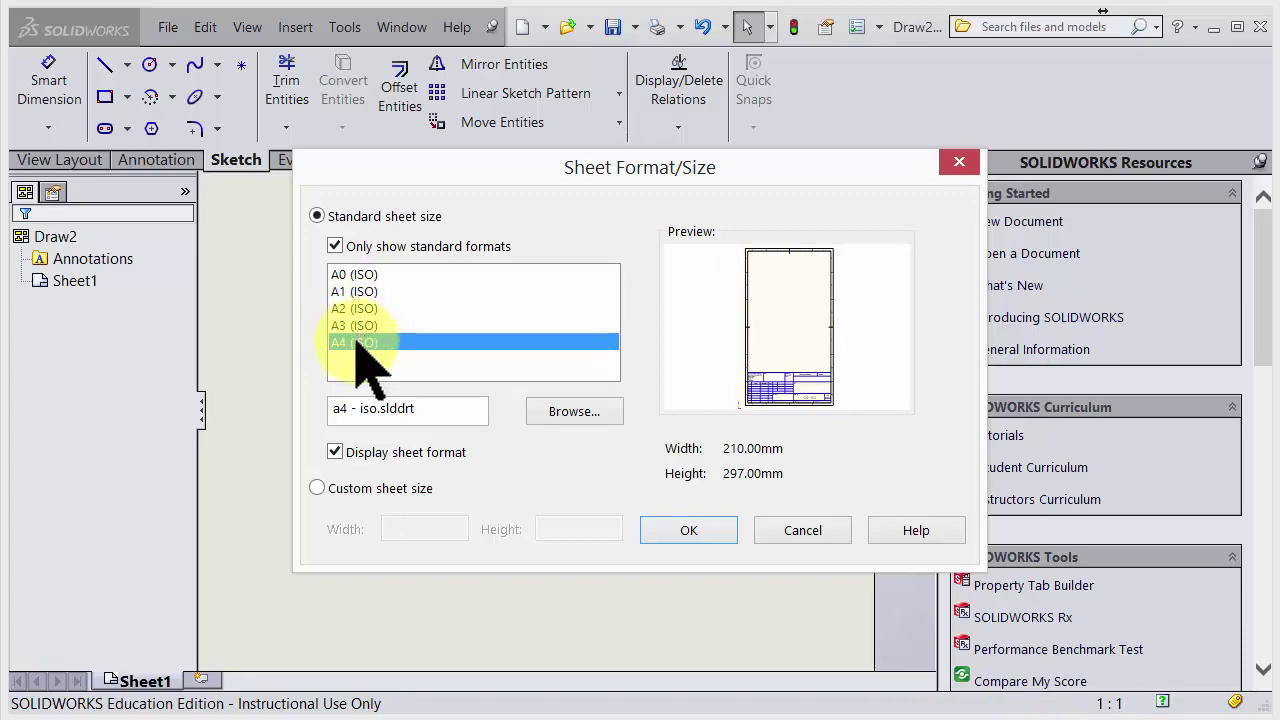
click(688, 530)
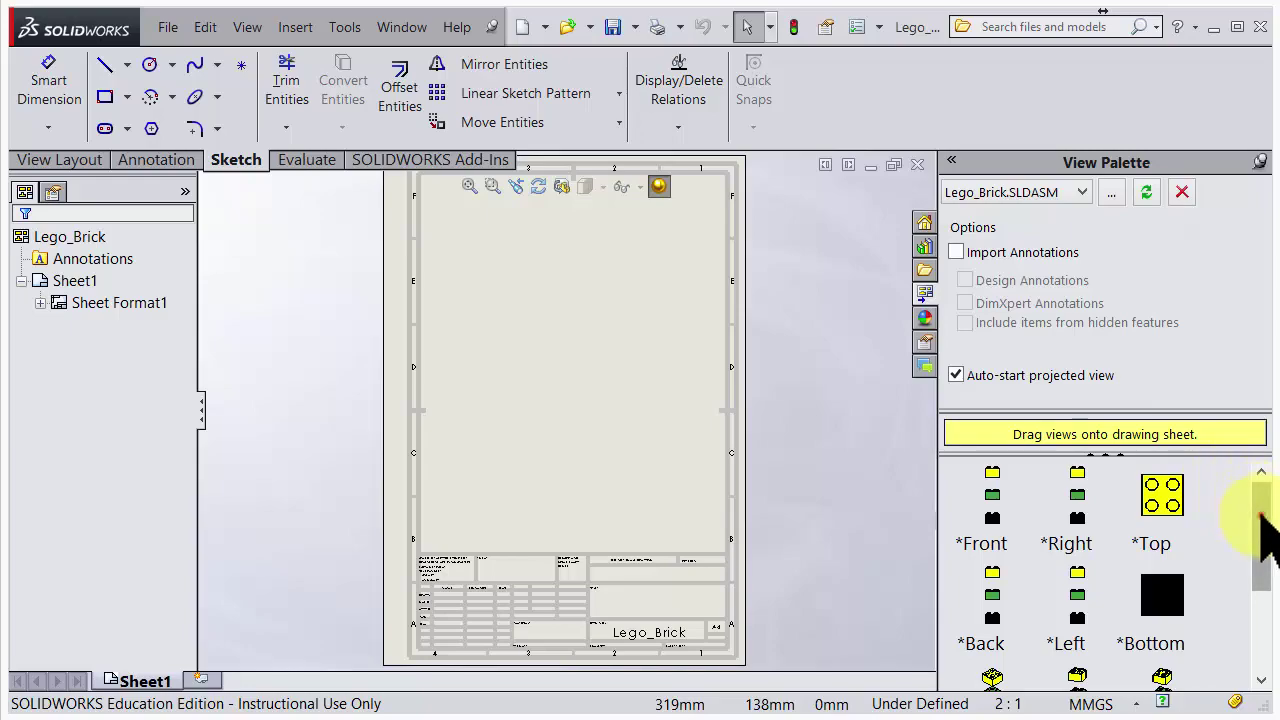
Step: Insert the *Current orientation view of the bricks as Drawing View1 at the sheet's top right
drag(1260, 516, 1215, 478)
drag(1263, 515, 1240, 600)
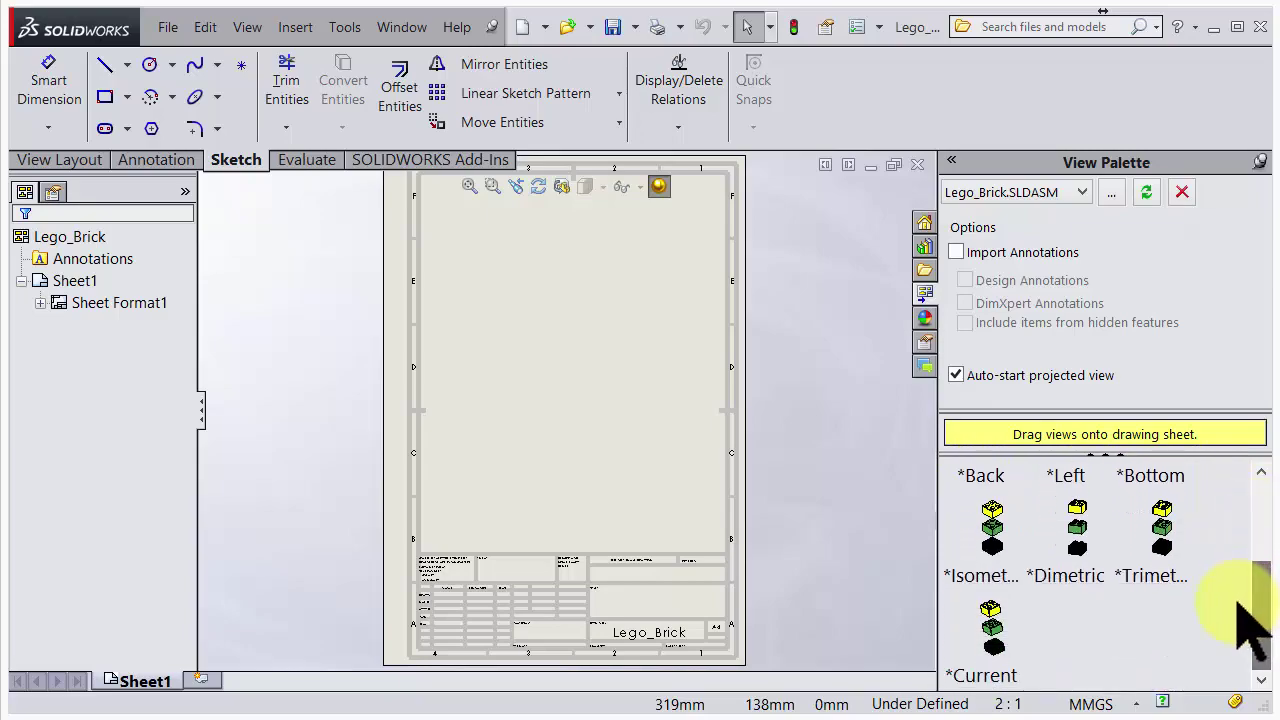
click(993, 626)
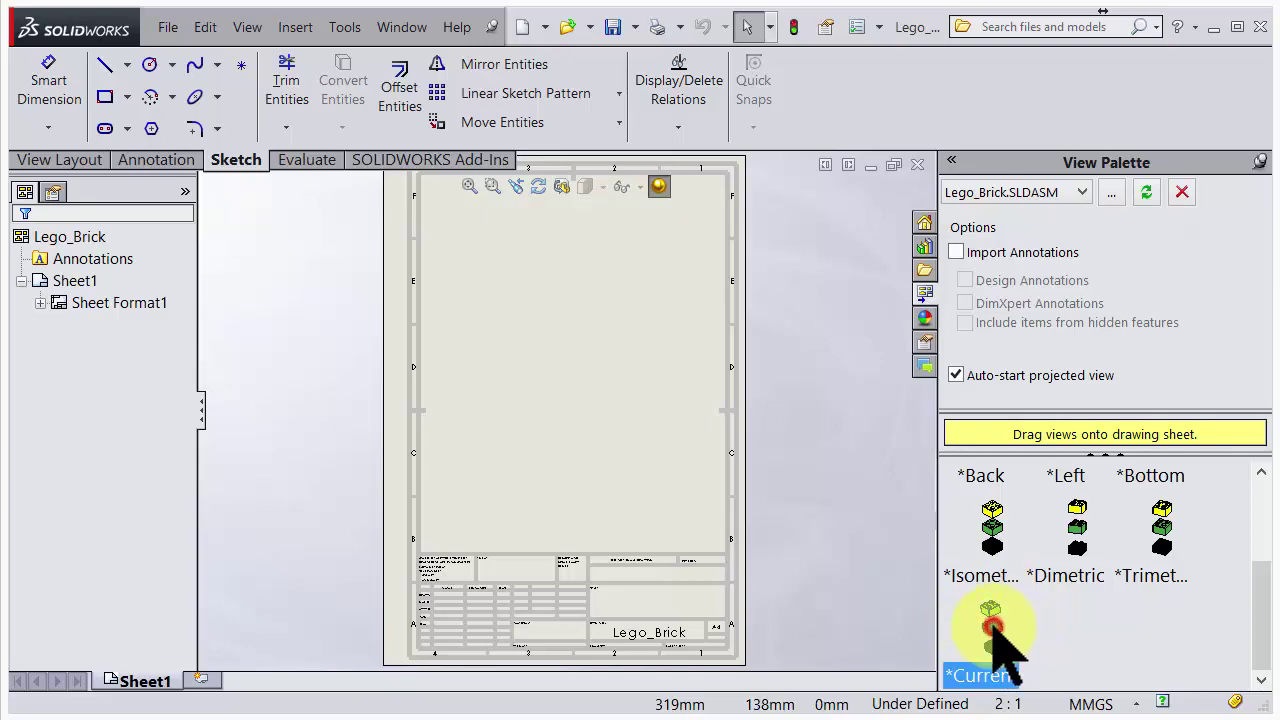
mouse_move(993, 626)
mouse_down()
mouse_move(783, 510)
mouse_move(654, 400)
mouse_move(655, 315)
mouse_move(658, 326)
mouse_up()
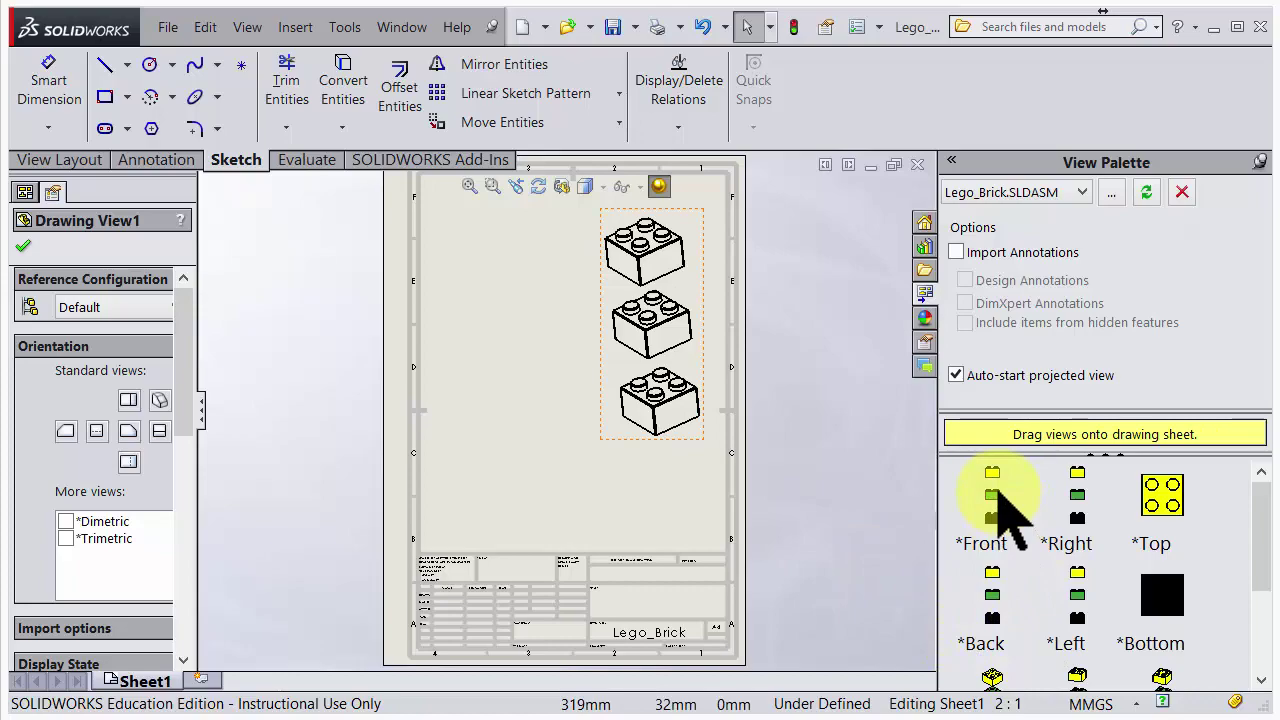
Step: Place the *Front view on the sheet's left and project a top view beneath it
drag(1000, 510, 497, 332)
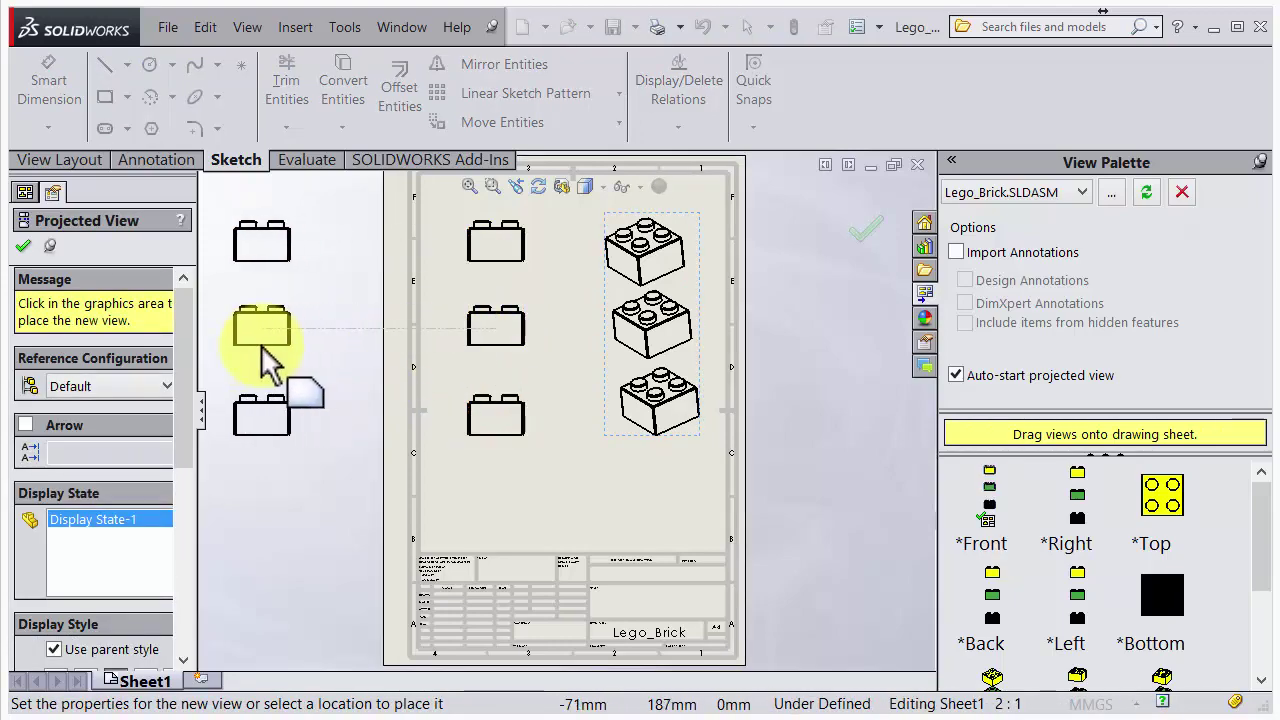
drag(183, 345, 140, 480)
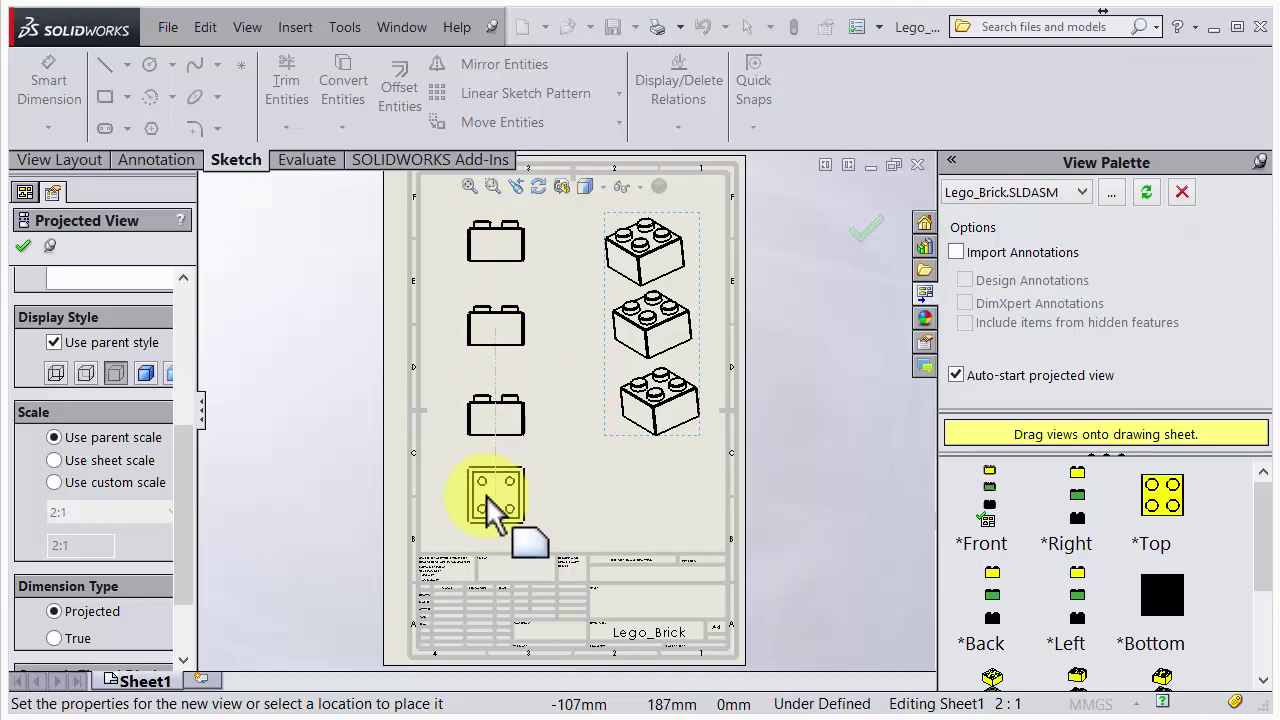
click(486, 495)
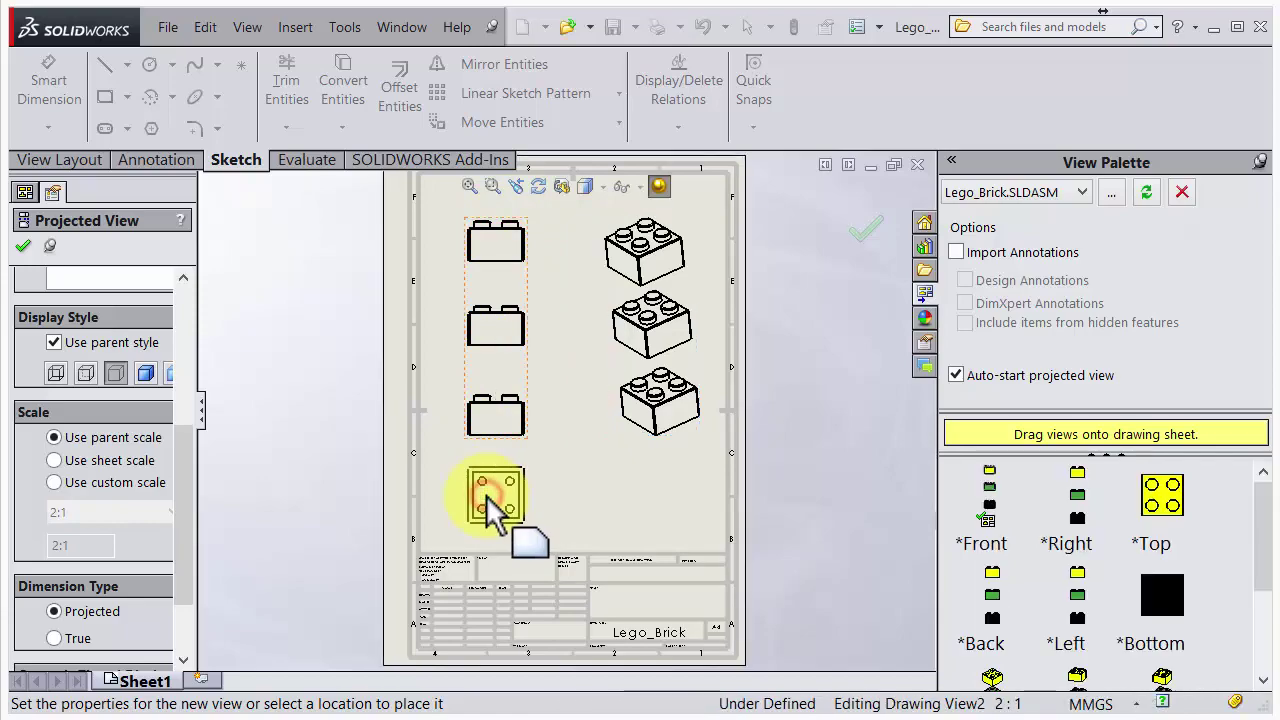
click(24, 244)
Step: Shift the front/top view column and move the 3D brick view into the top-right corner
key(f)
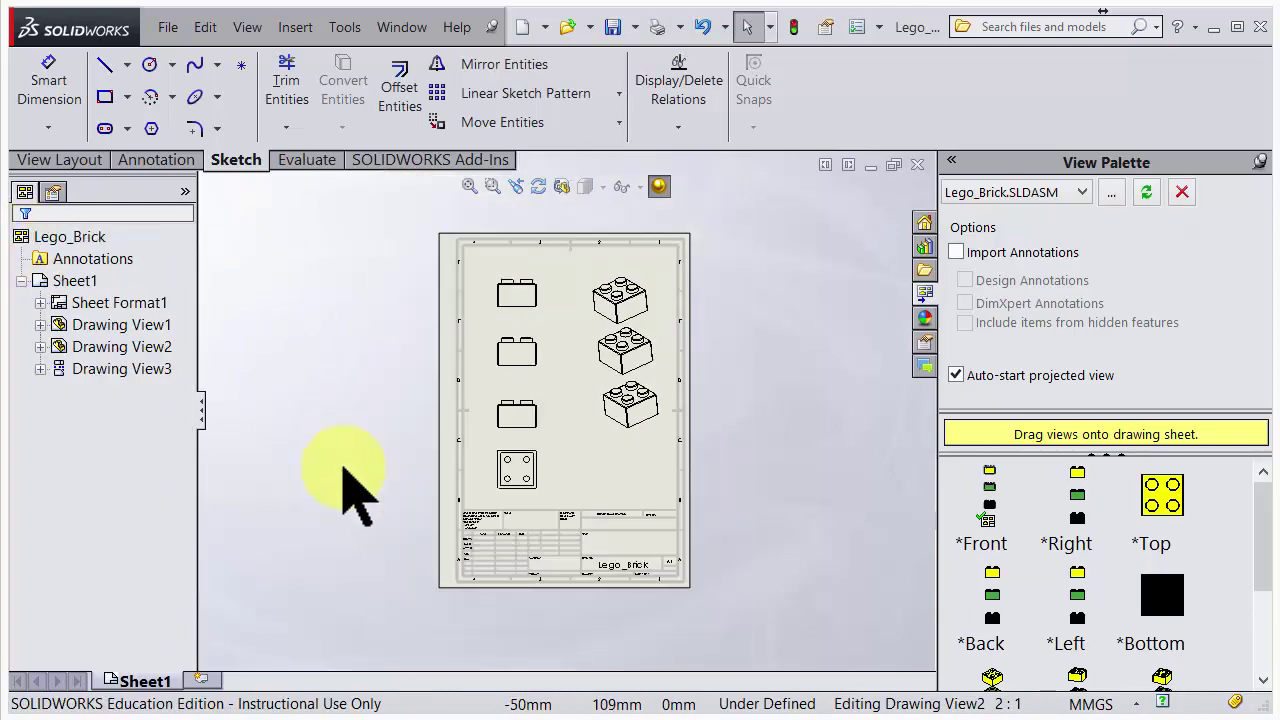
scroll(586, 380, down, 2)
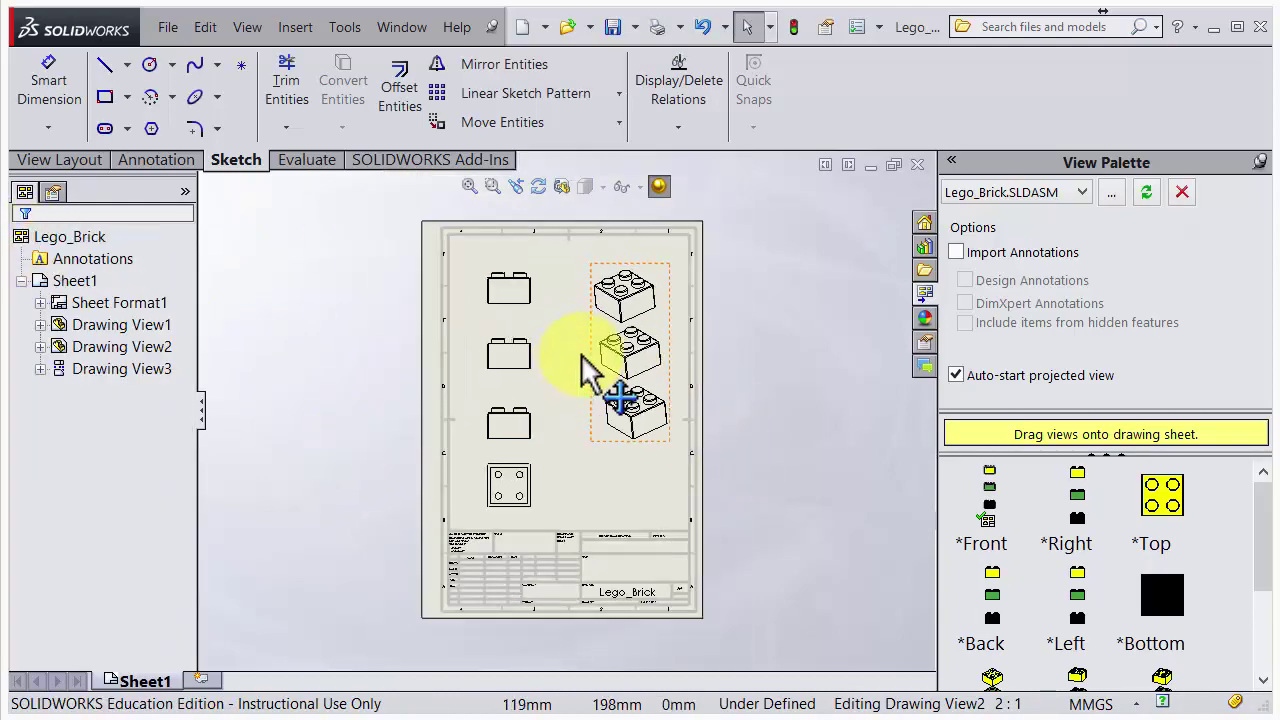
click(505, 322)
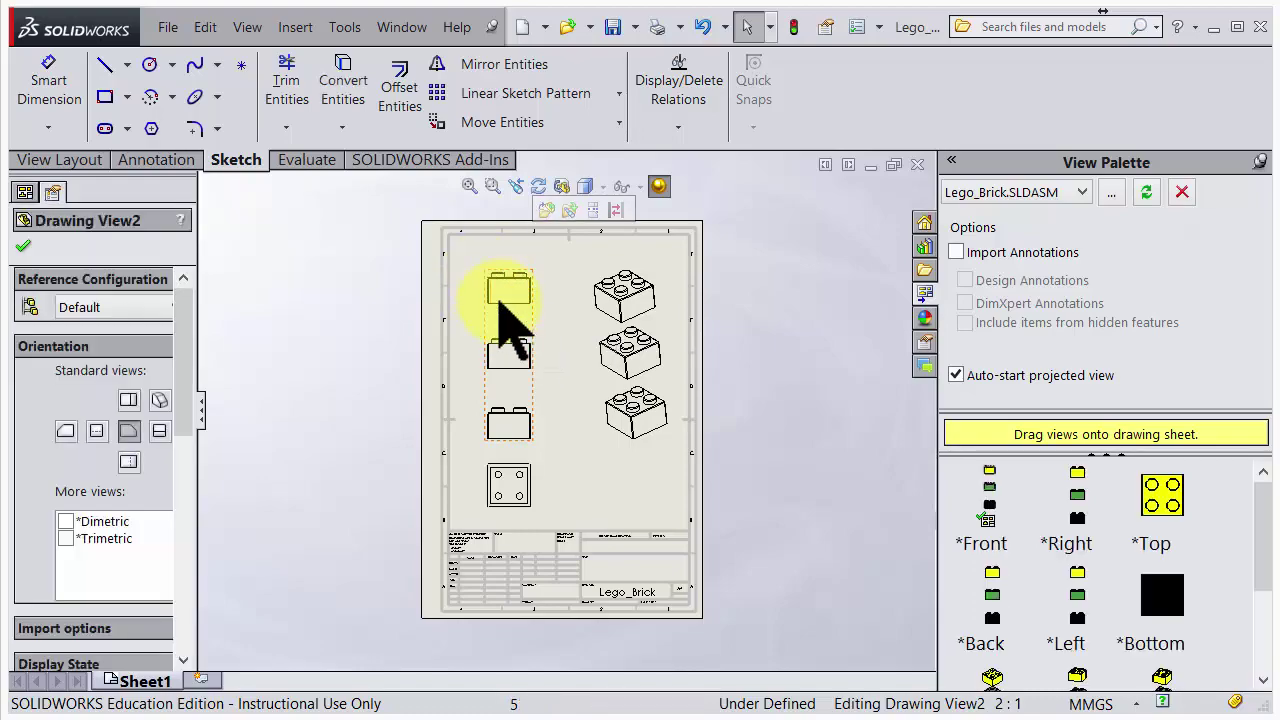
mouse_move(483, 320)
mouse_down()
mouse_move(466, 294)
mouse_move(477, 320)
mouse_move(533, 310)
mouse_move(486, 289)
mouse_move(466, 300)
mouse_move(494, 314)
mouse_move(484, 310)
mouse_up()
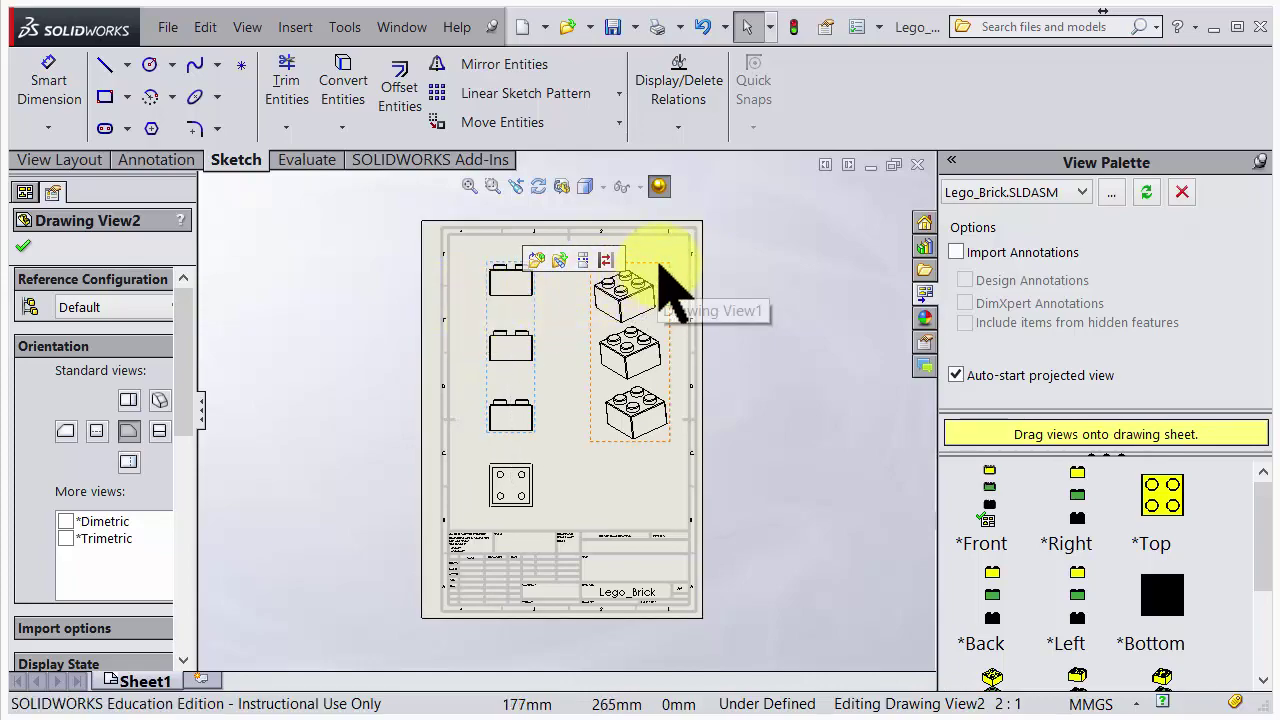
mouse_move(658, 264)
mouse_down()
mouse_move(634, 284)
mouse_move(668, 249)
mouse_up()
scroll(575, 340, down, 2)
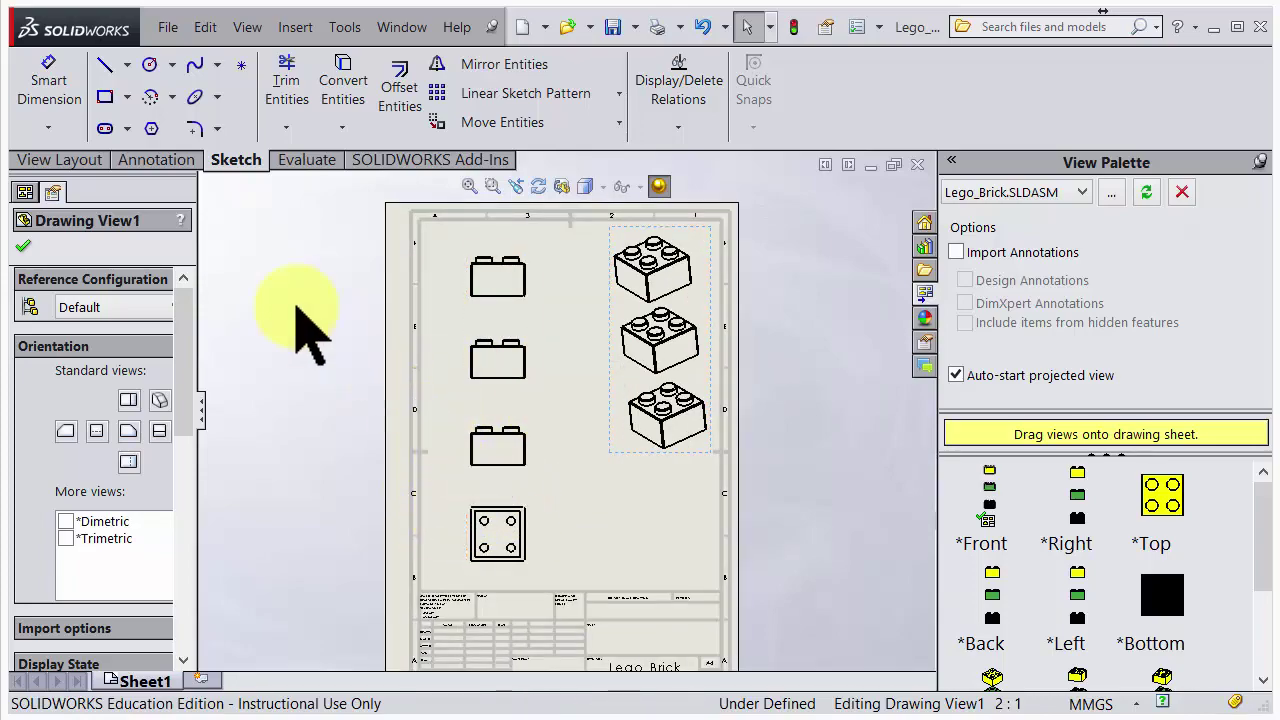
Step: Add the 11.40 overall height dimension beside the middle front view with Smart Dimension
click(40, 75)
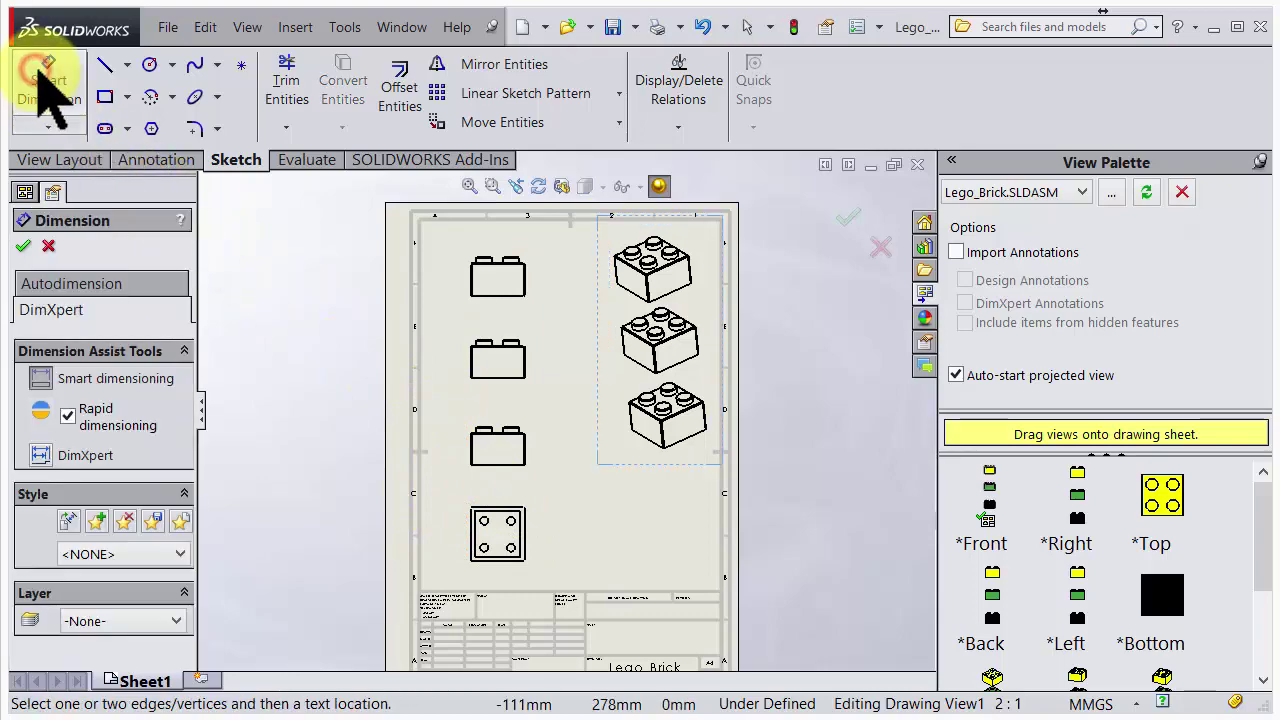
scroll(543, 408, up, 1)
scroll(600, 400, down, 4)
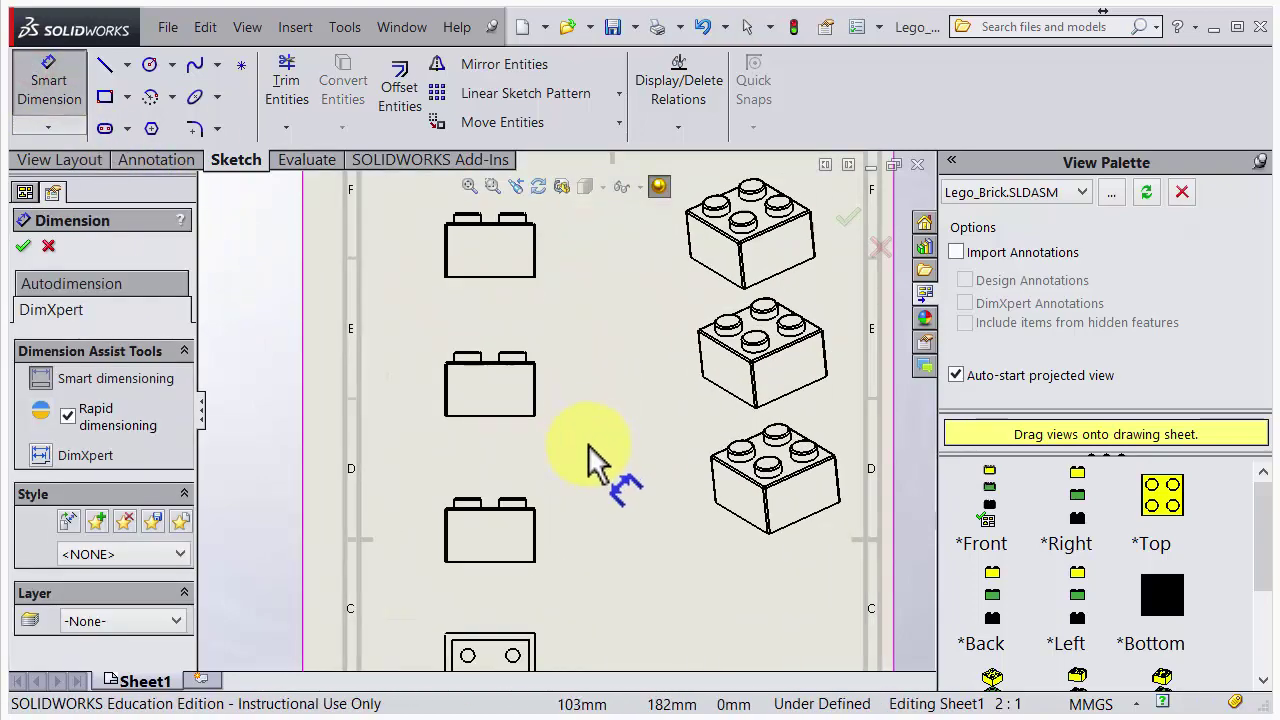
scroll(593, 460, down, 5)
scroll(549, 243, up, 1)
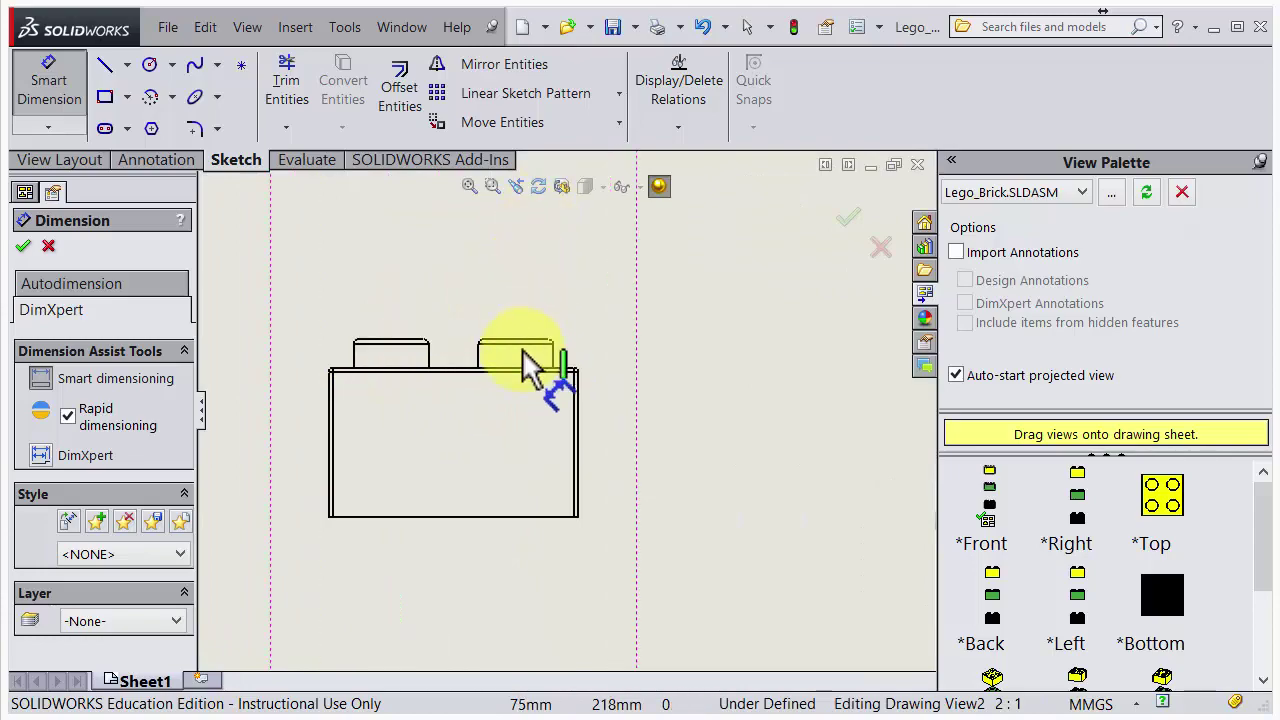
click(527, 517)
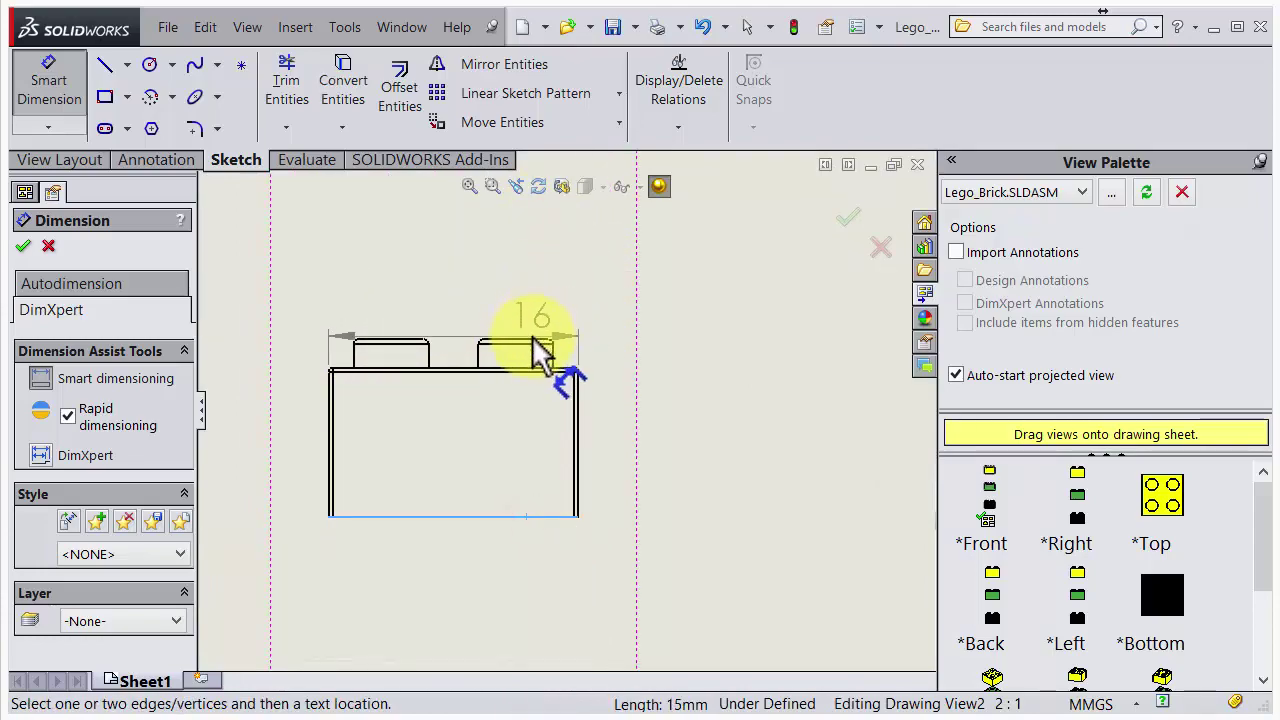
click(535, 340)
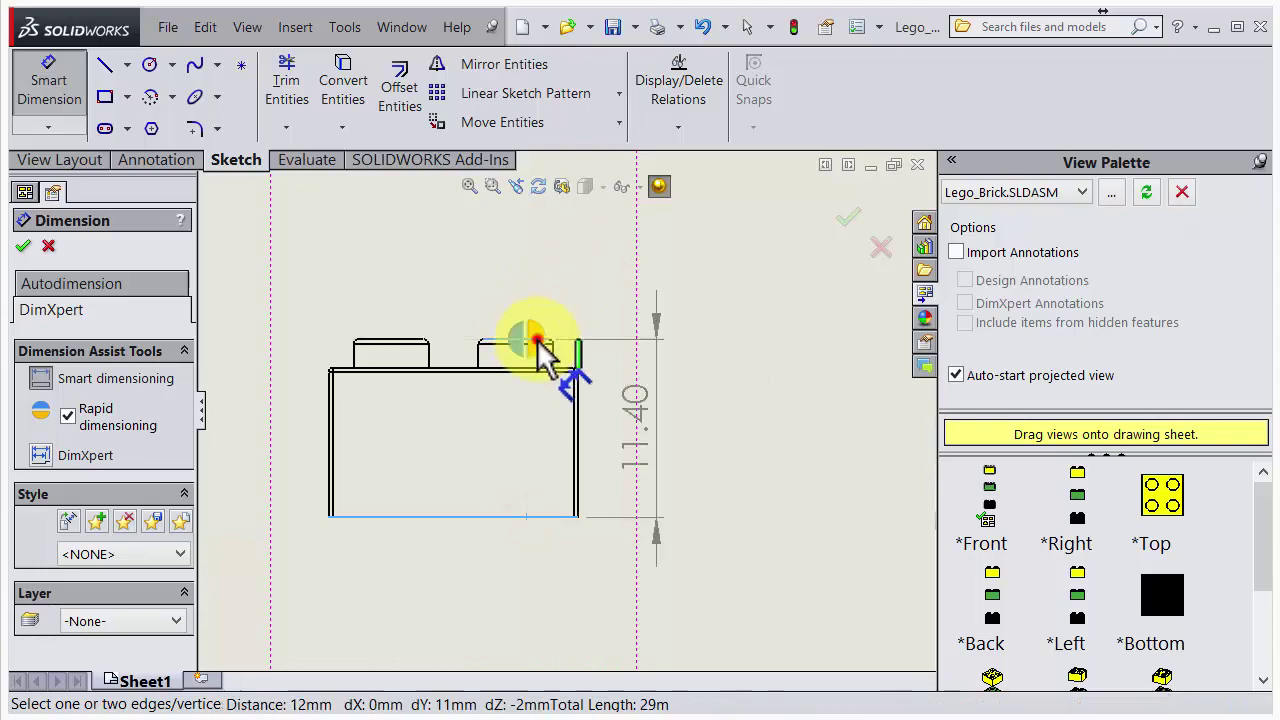
click(735, 435)
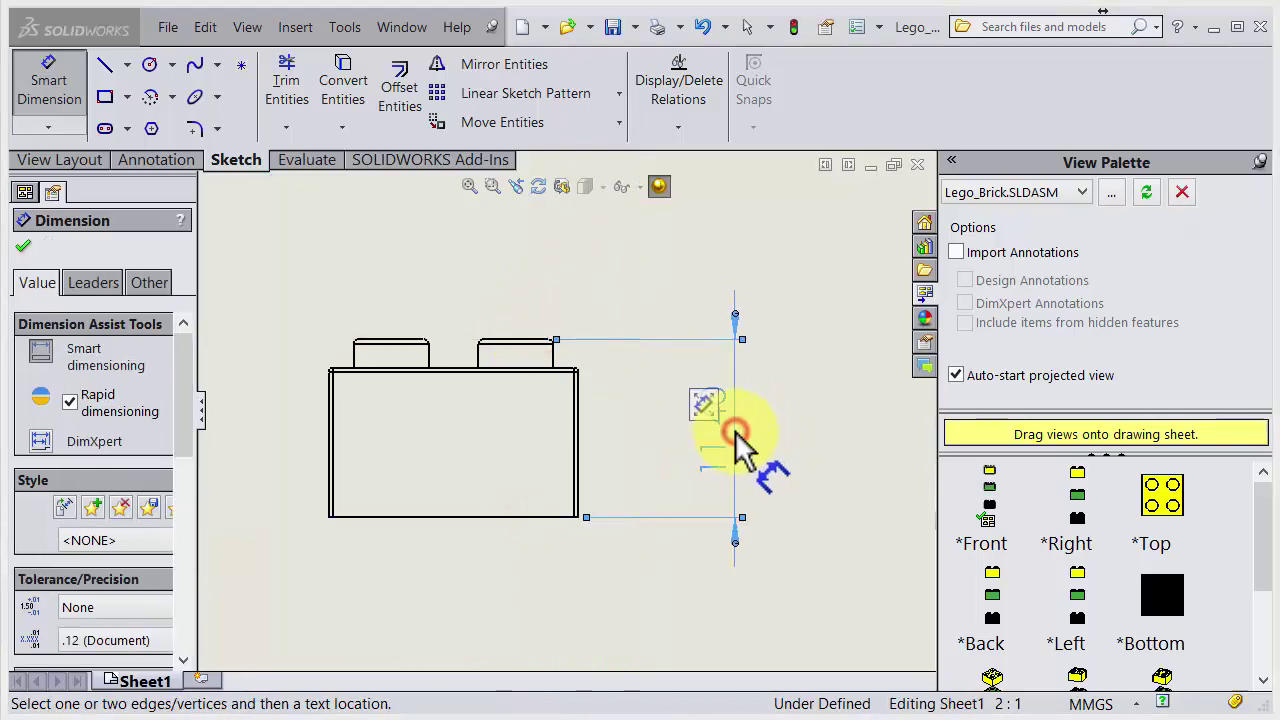
Step: Add the 16 width dimension below the brick, edge to edge
click(330, 485)
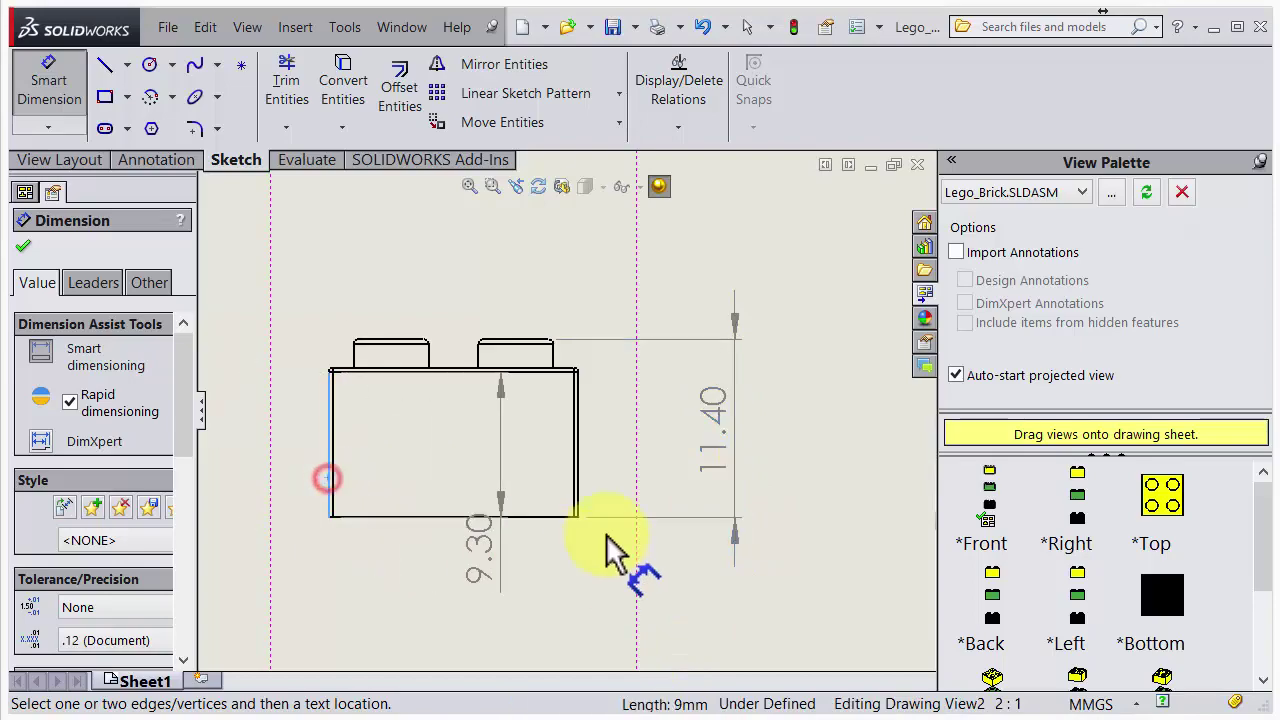
click(578, 478)
click(452, 616)
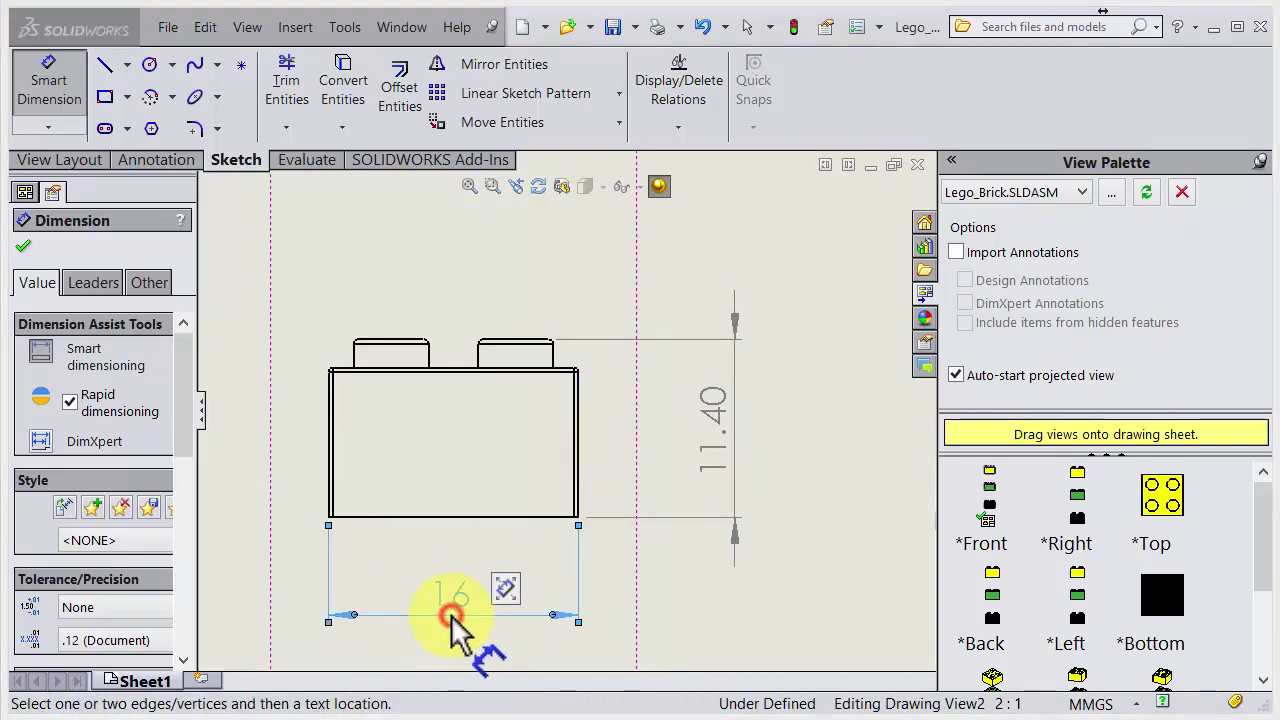
scroll(470, 440, down, 3)
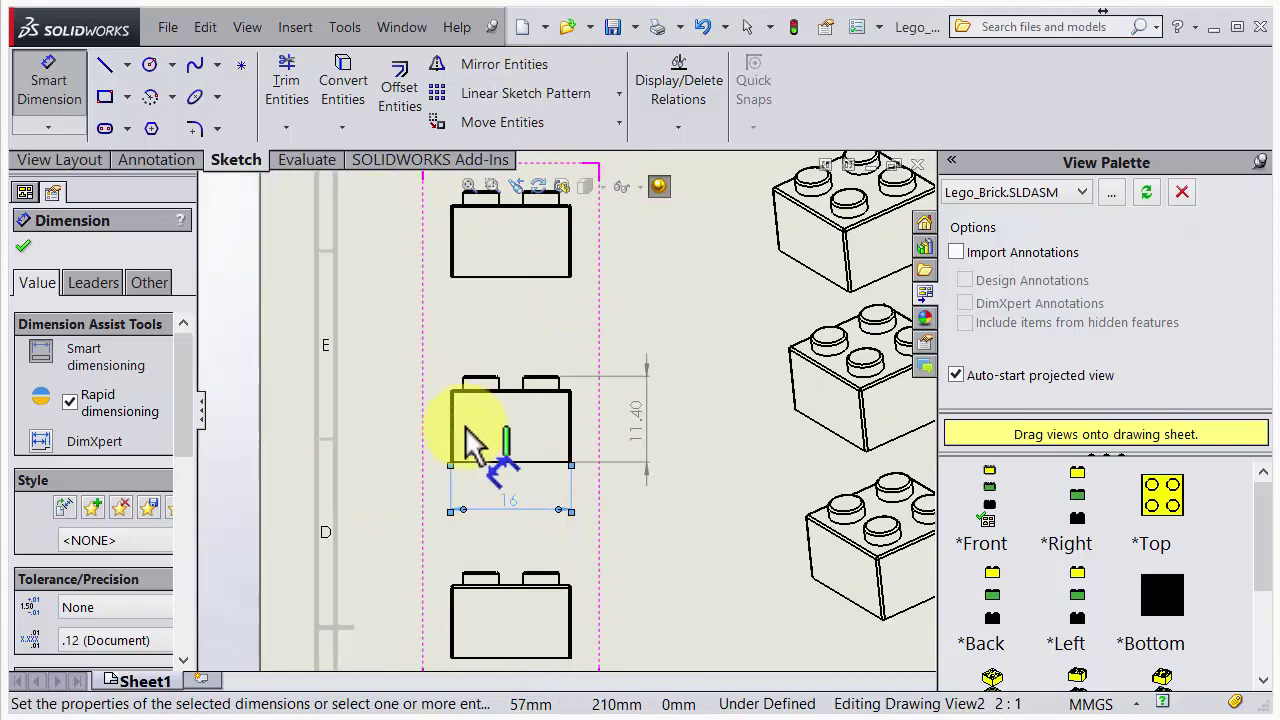
scroll(475, 440, down, 3)
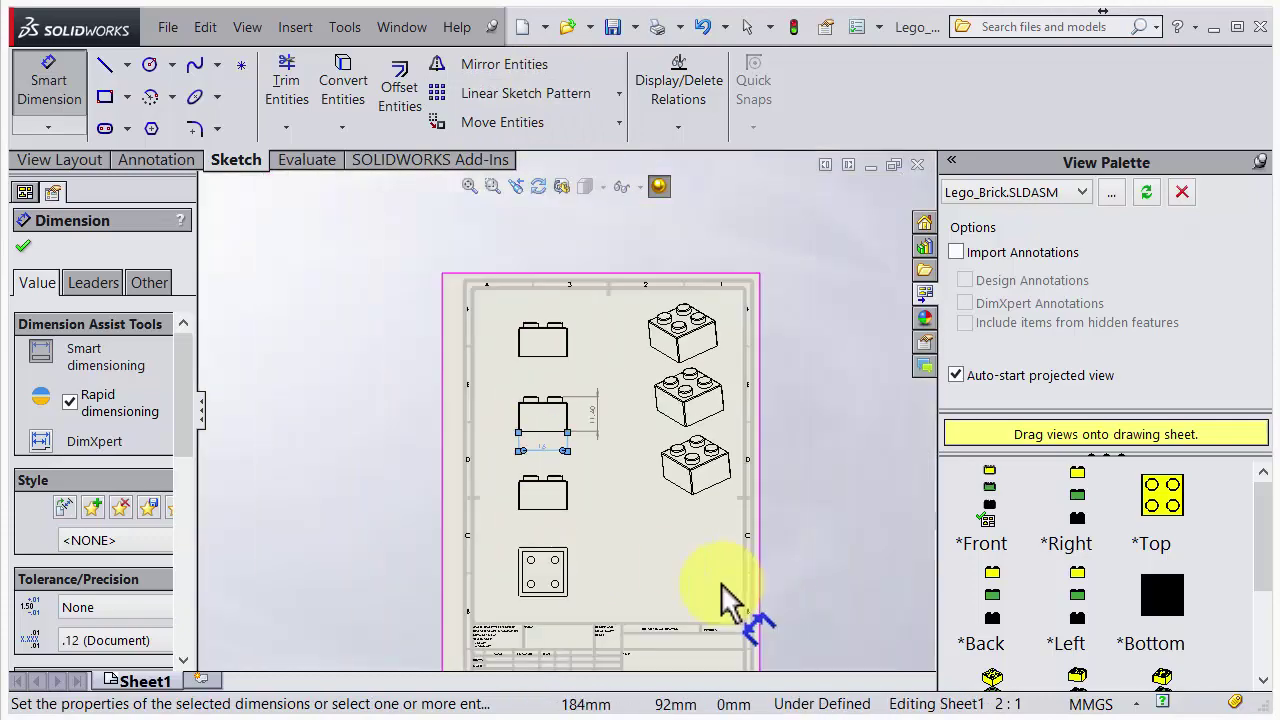
Step: Set Drawing View1's display style to Shaded, dropping the black edge lines
click(28, 245)
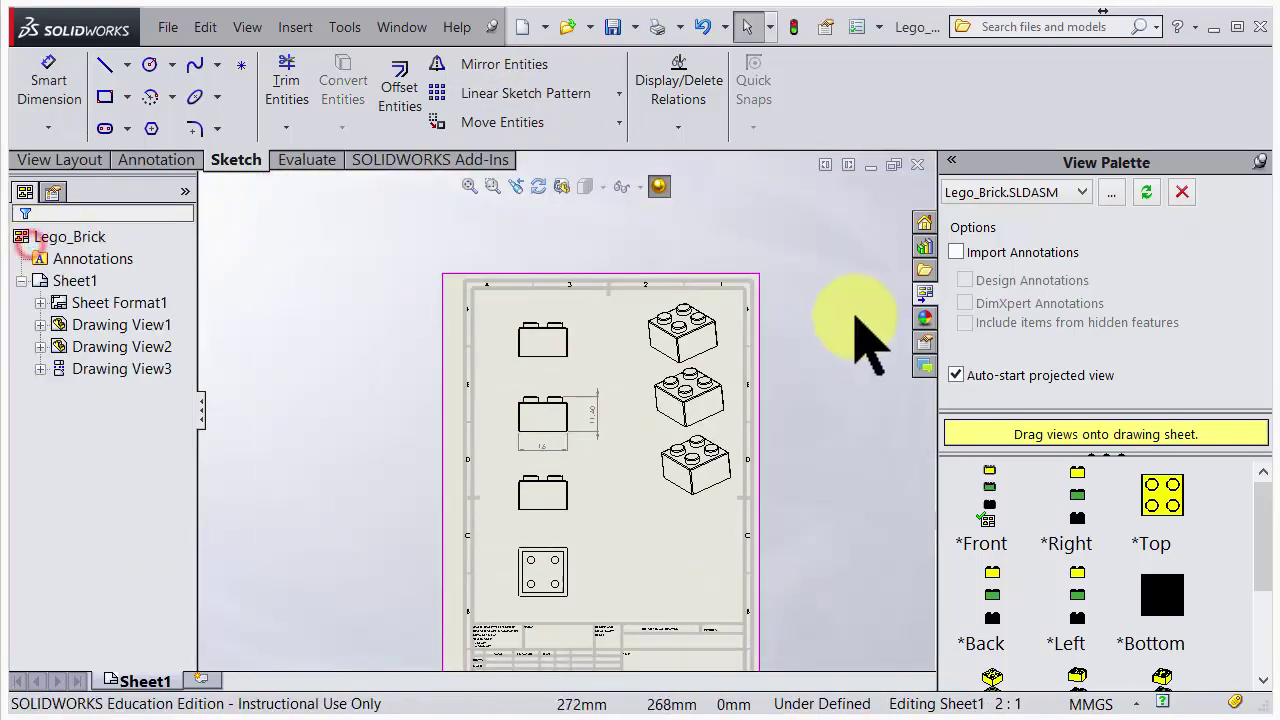
scroll(657, 391, down, 3)
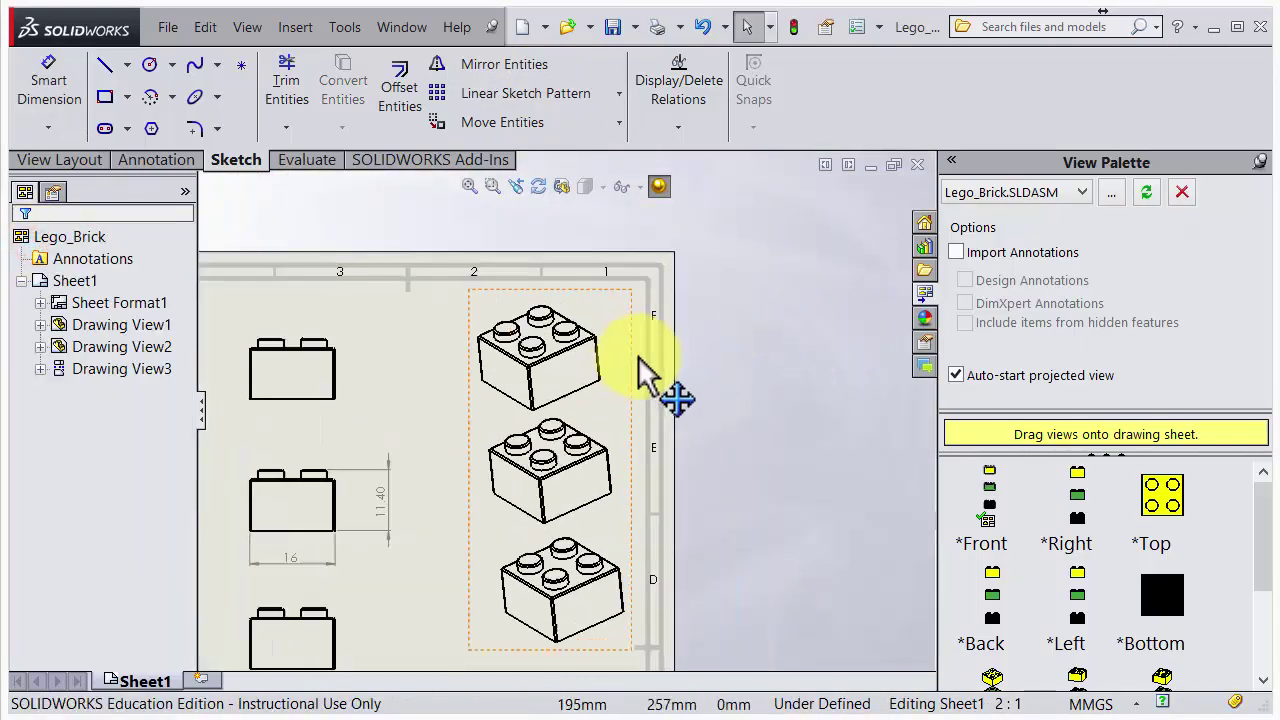
click(467, 452)
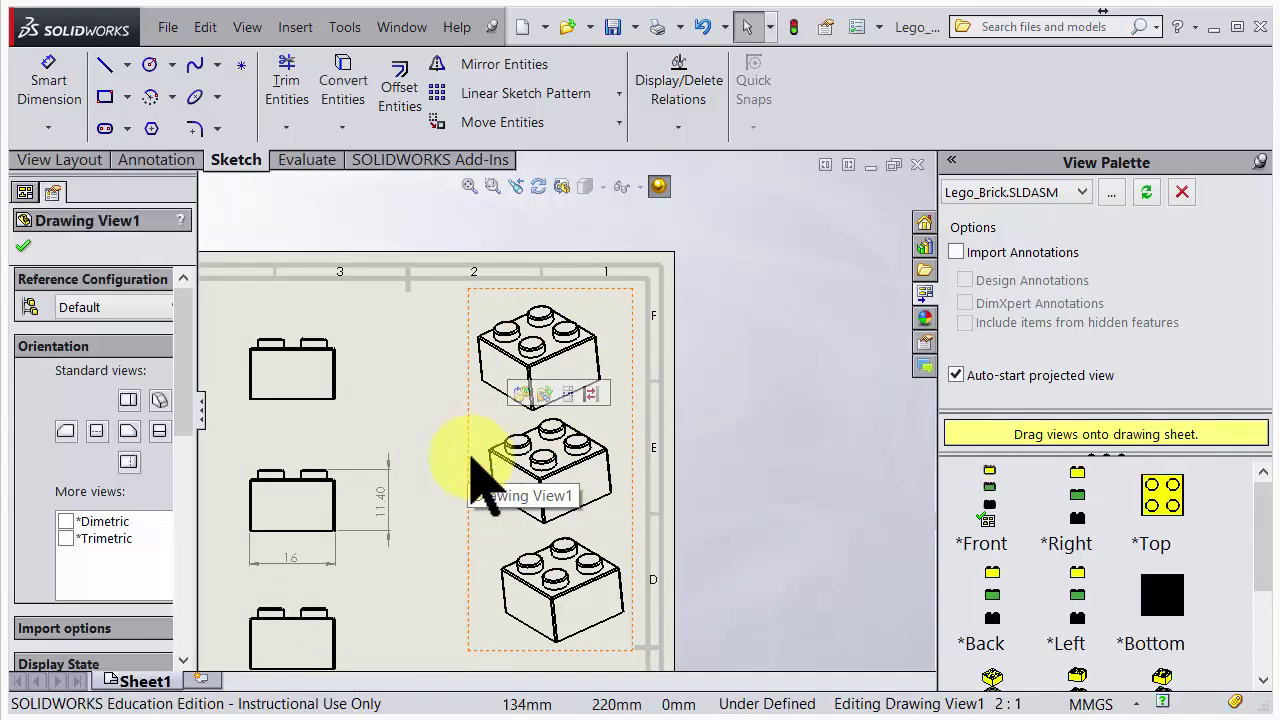
drag(183, 400, 167, 527)
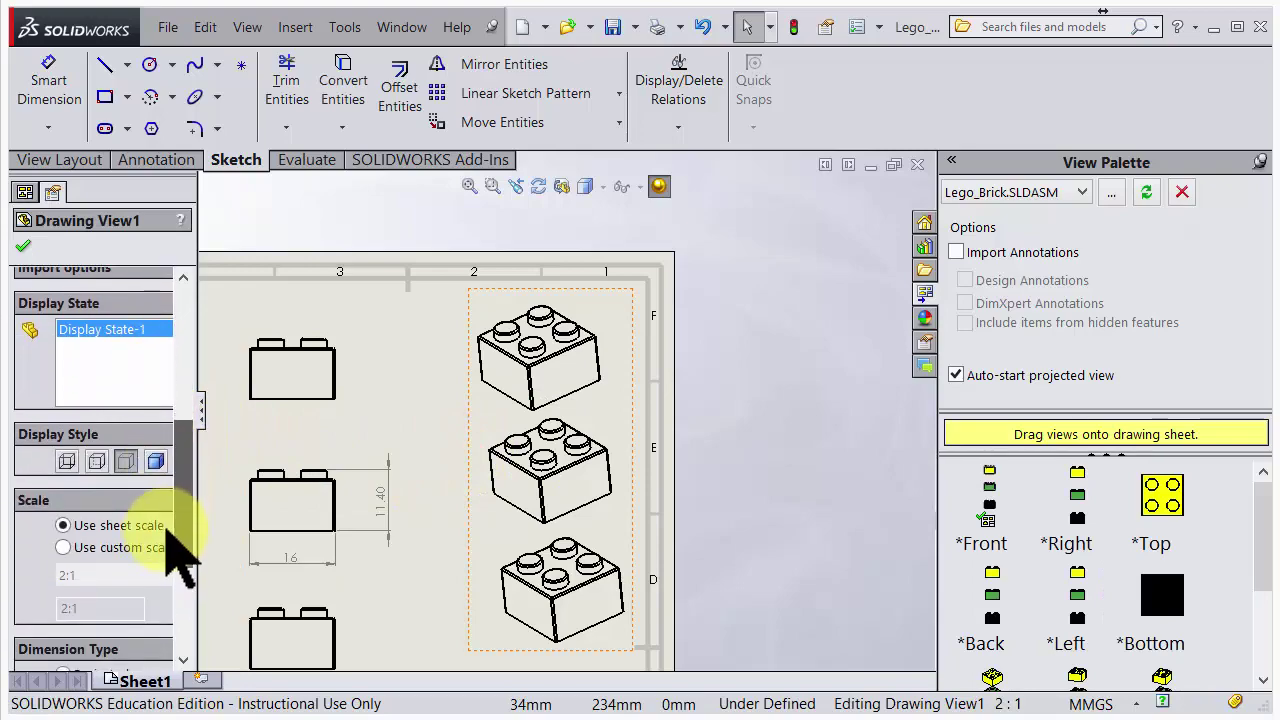
click(156, 461)
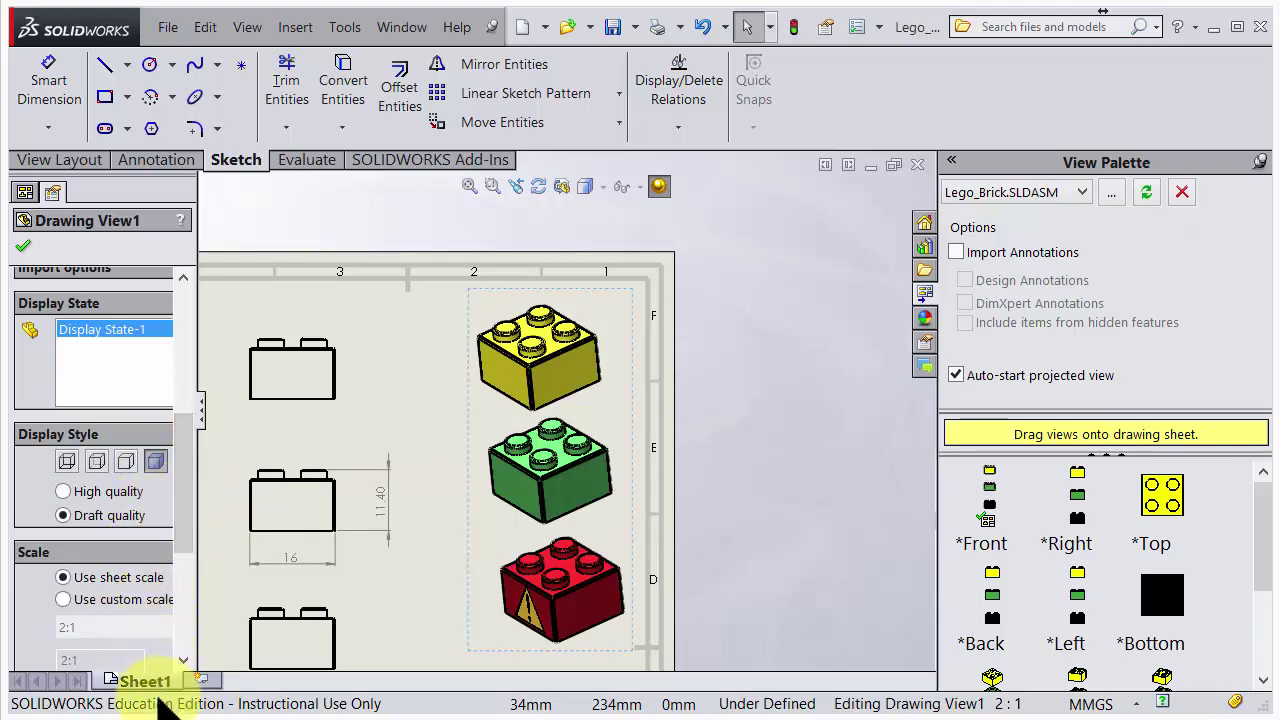
drag(204, 418, 262, 430)
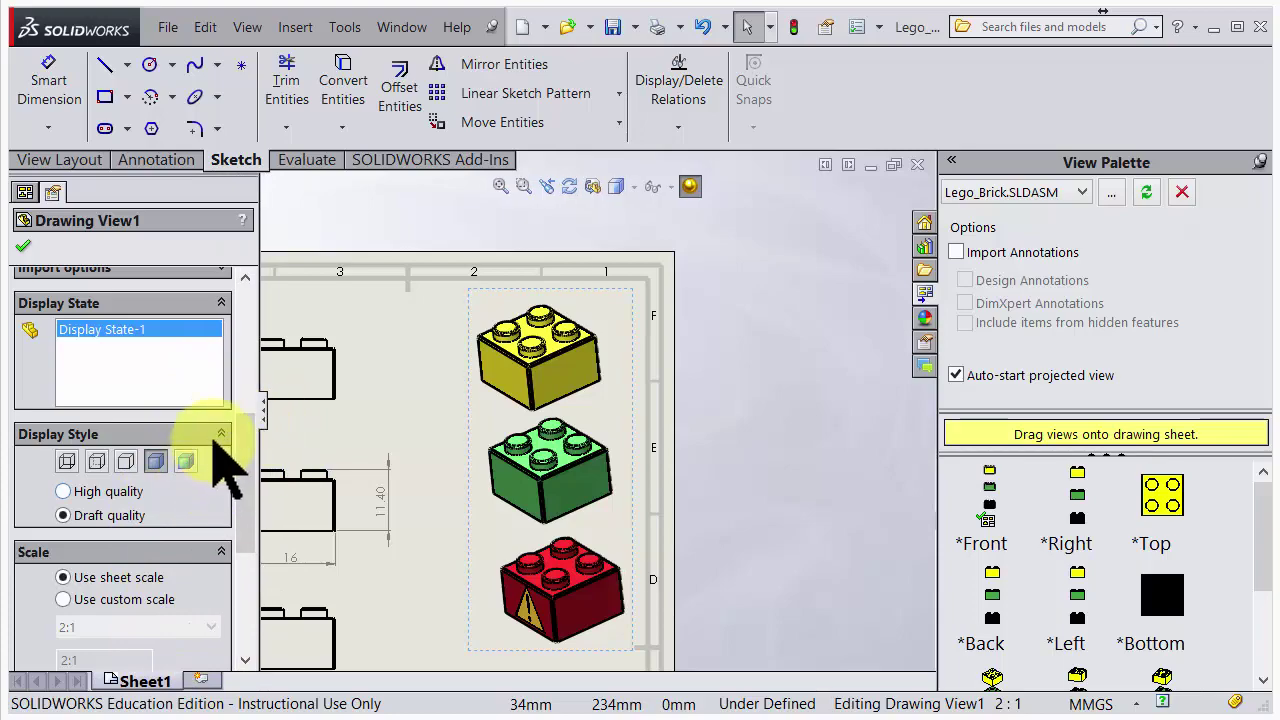
click(187, 465)
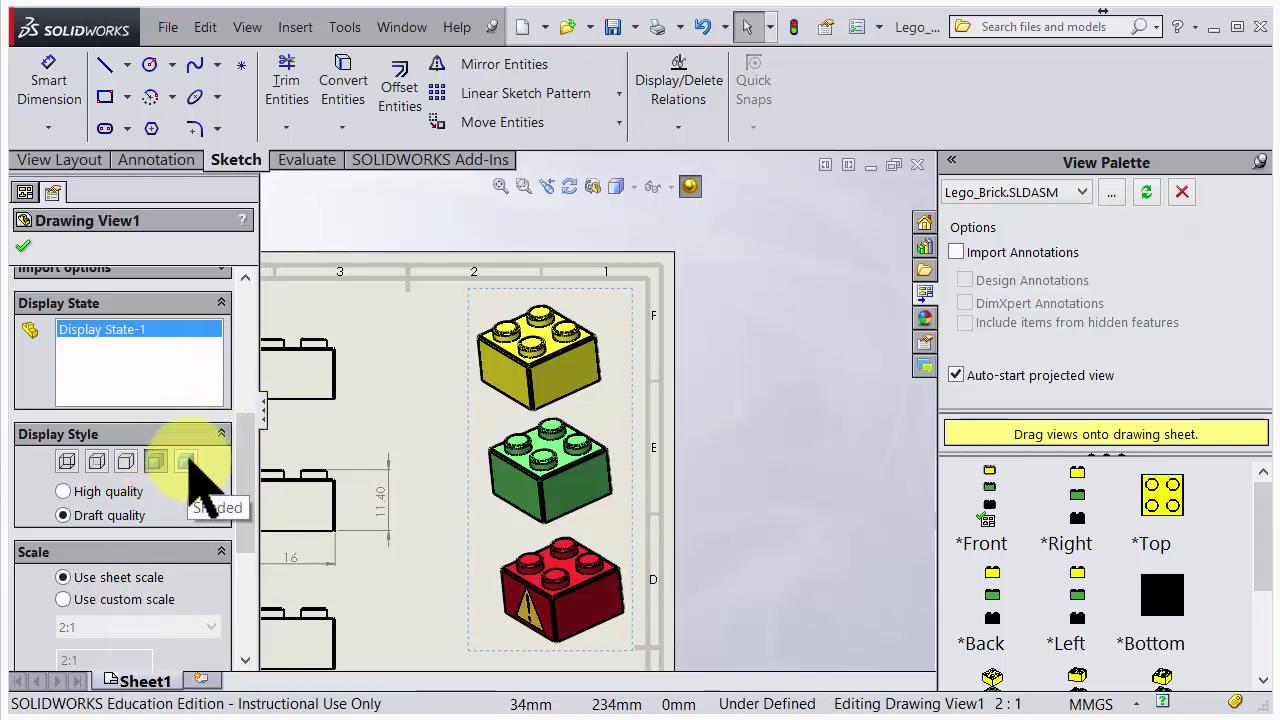
click(189, 463)
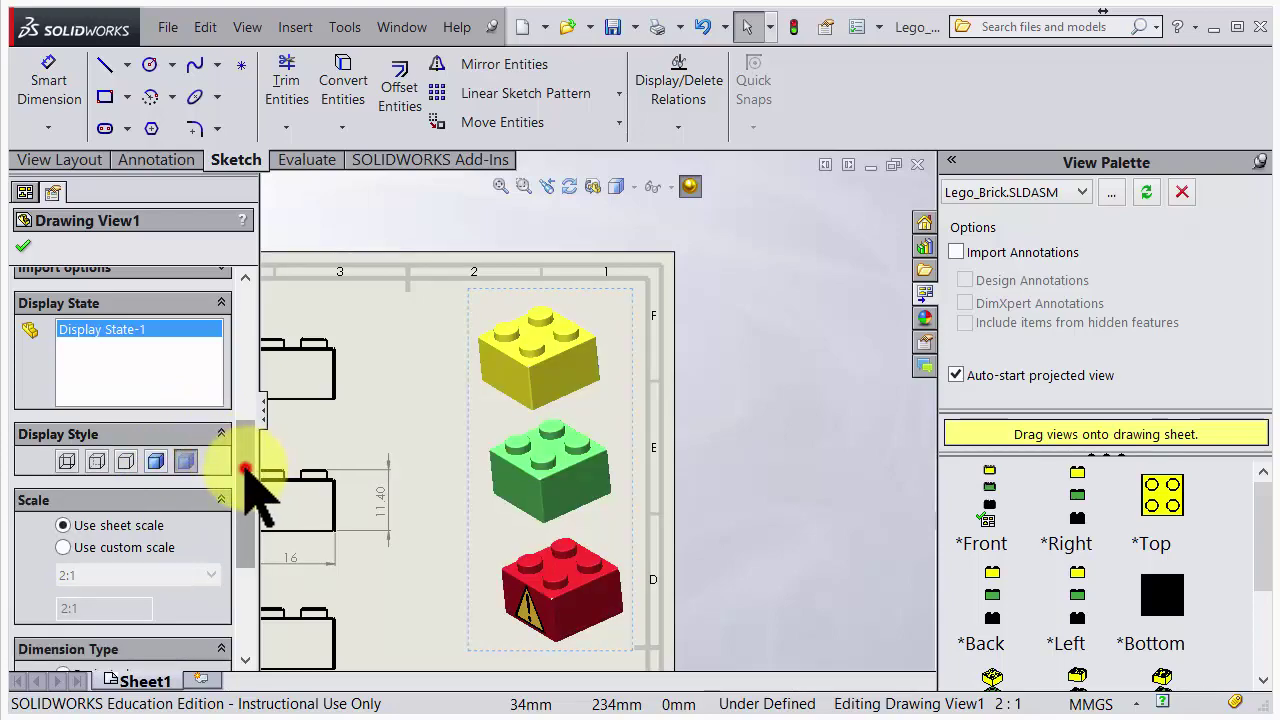
Step: Accept the Drawing View settings and return the side panel to its normal width
drag(247, 472, 240, 500)
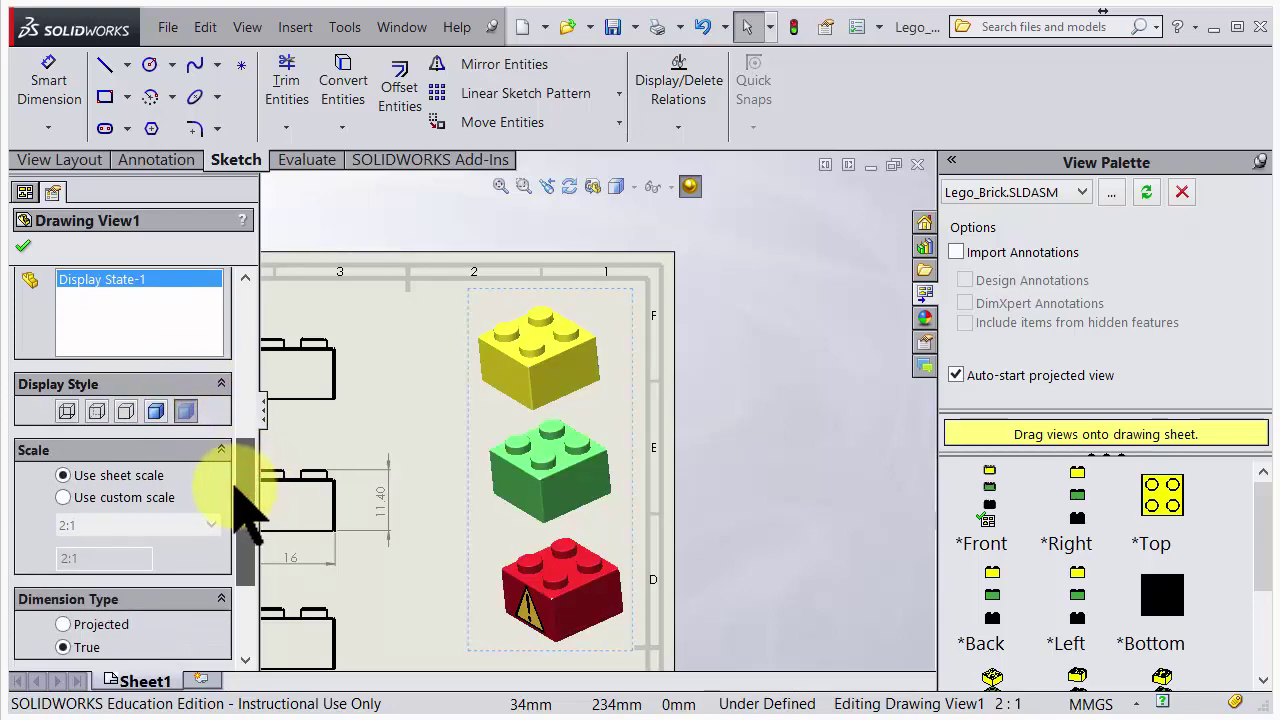
click(25, 247)
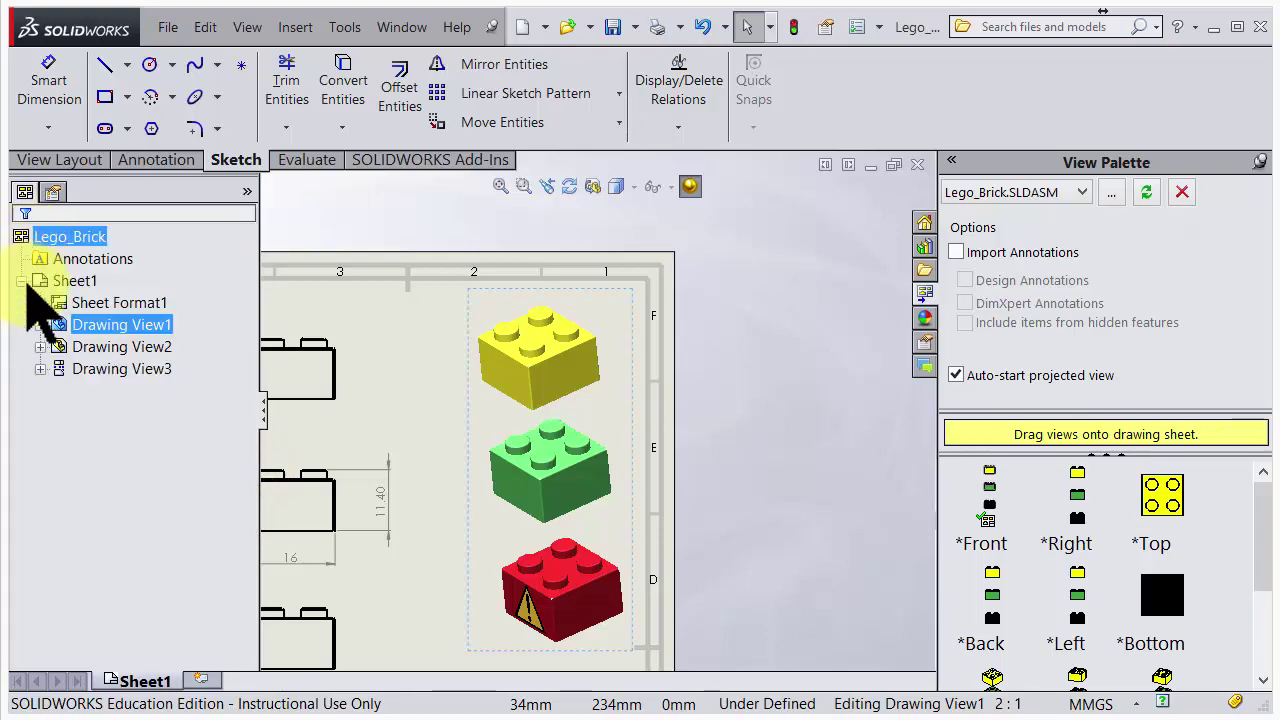
click(258, 405)
drag(258, 405, 174, 405)
Step: Zoom in on the title block showing the Lego_Brick name
scroll(614, 429, down, 2)
scroll(620, 450, up, 5)
scroll(555, 608, down, 5)
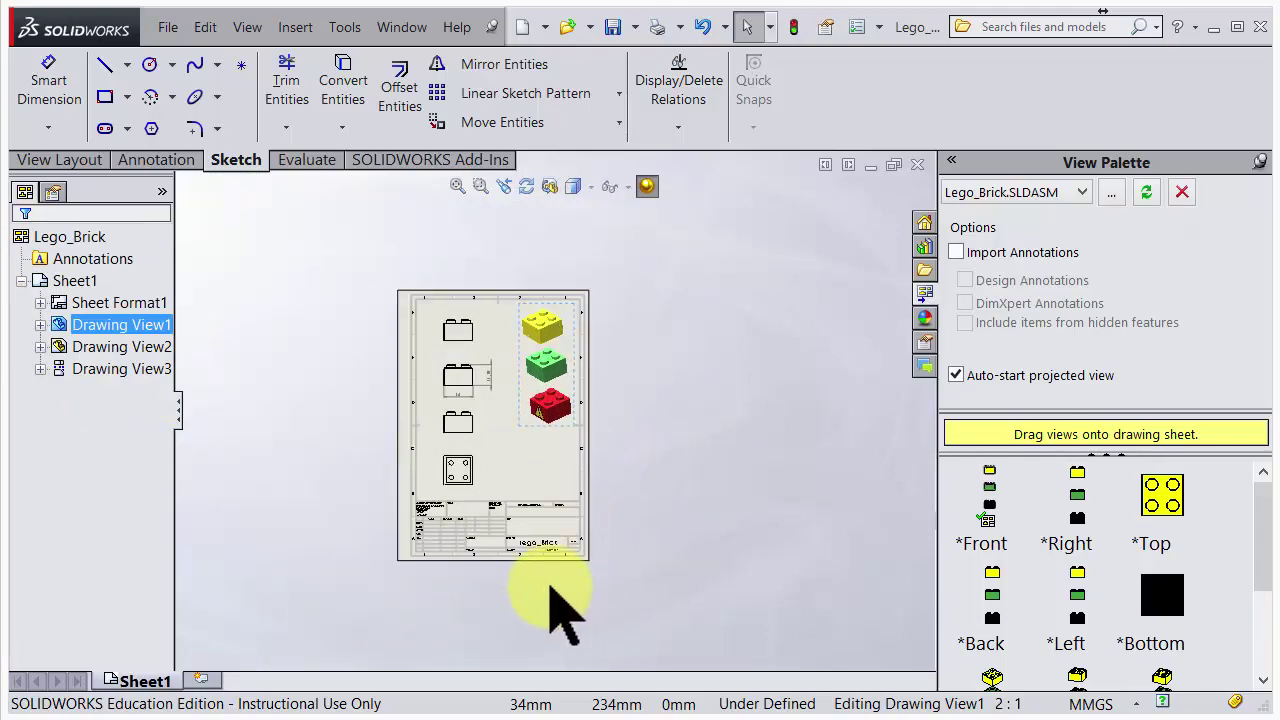
scroll(490, 430, down, 3)
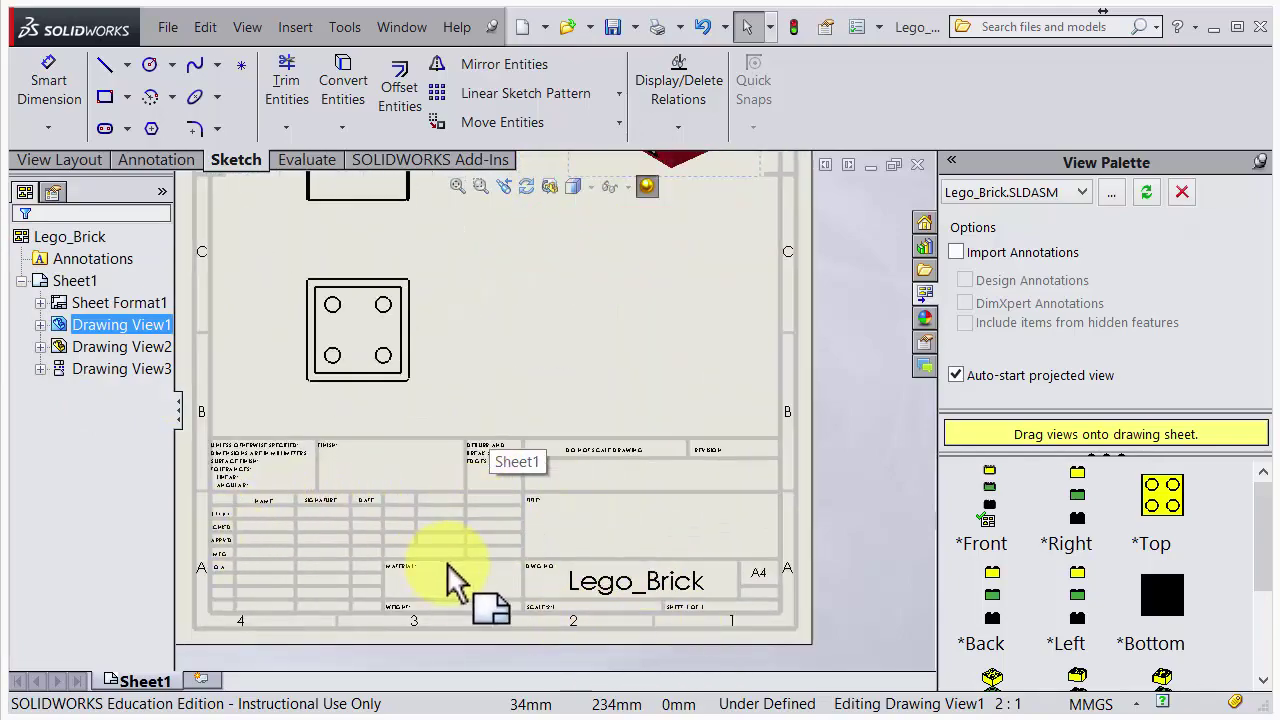
scroll(467, 547, down, 1)
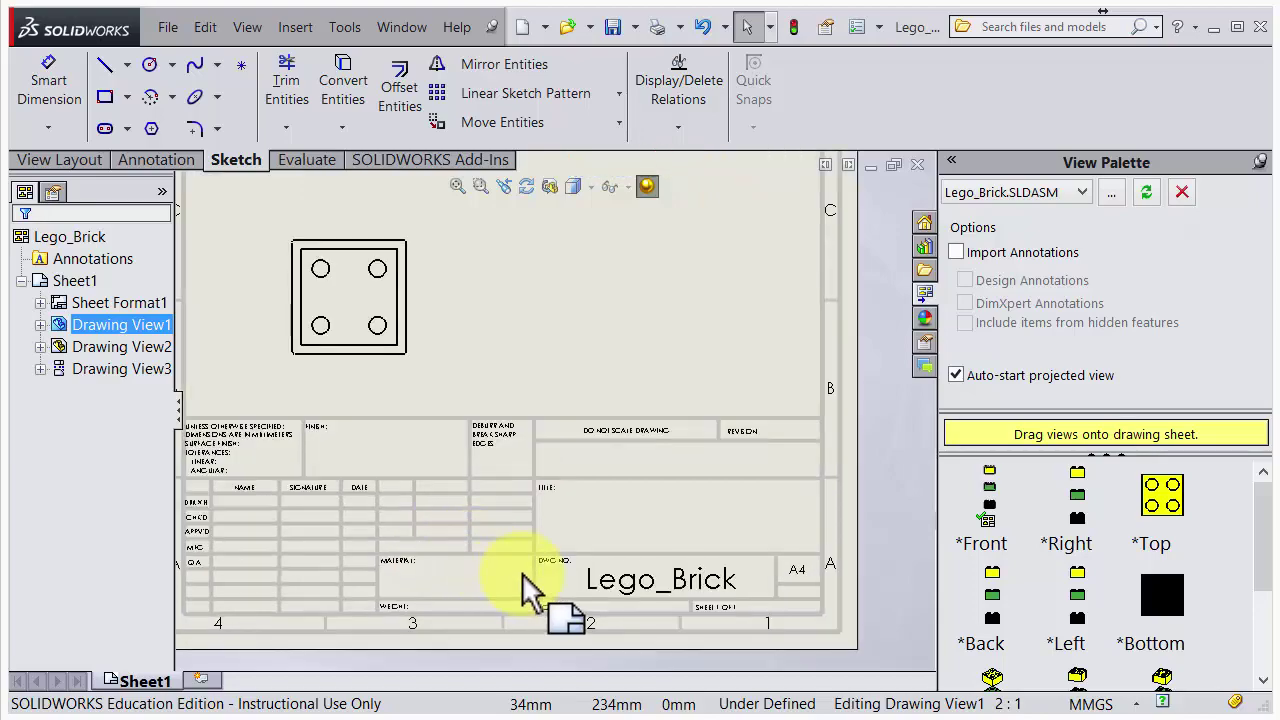
Step: Place a new note in the title block's TITLE cell with a 12 mm text height
click(158, 161)
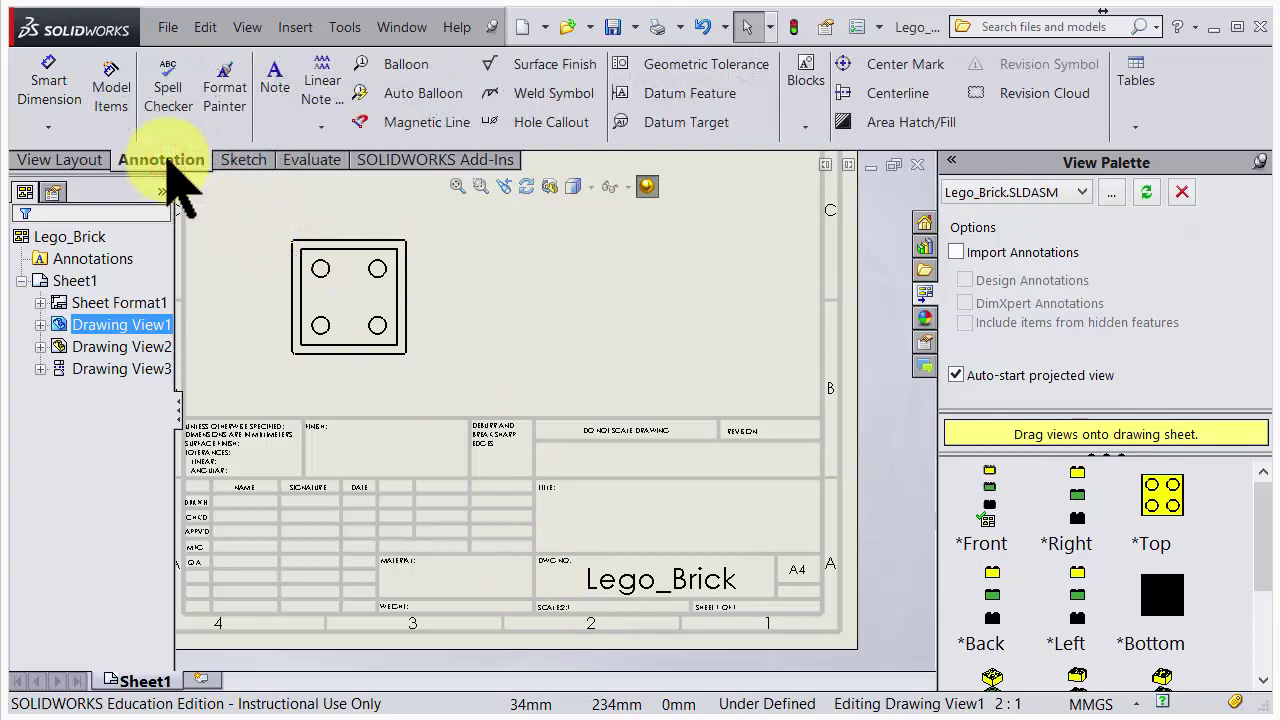
click(278, 95)
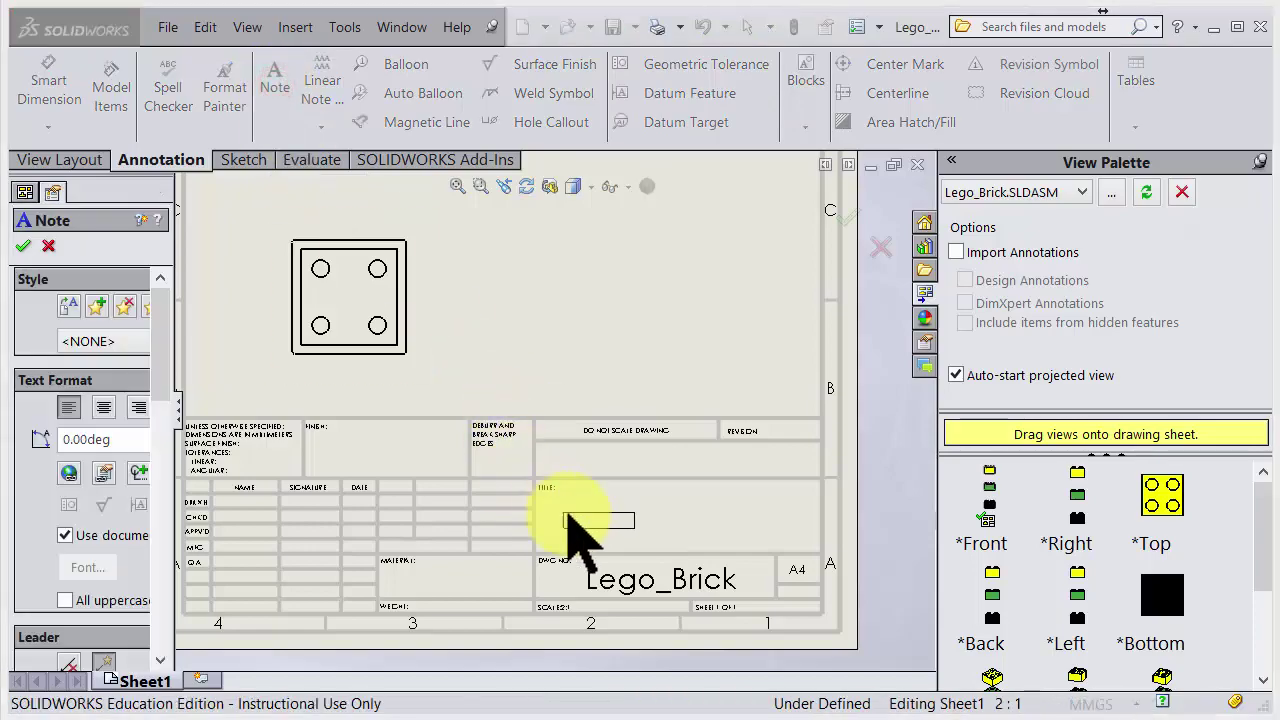
click(553, 502)
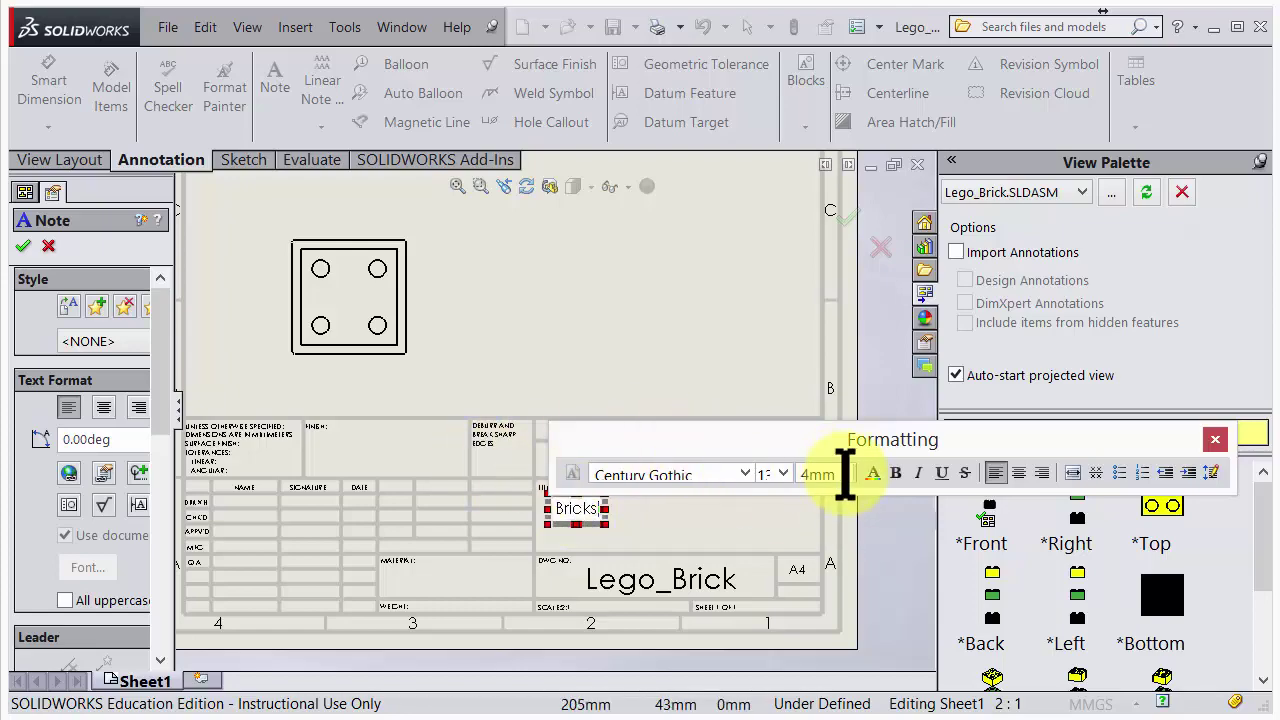
drag(847, 472, 785, 465)
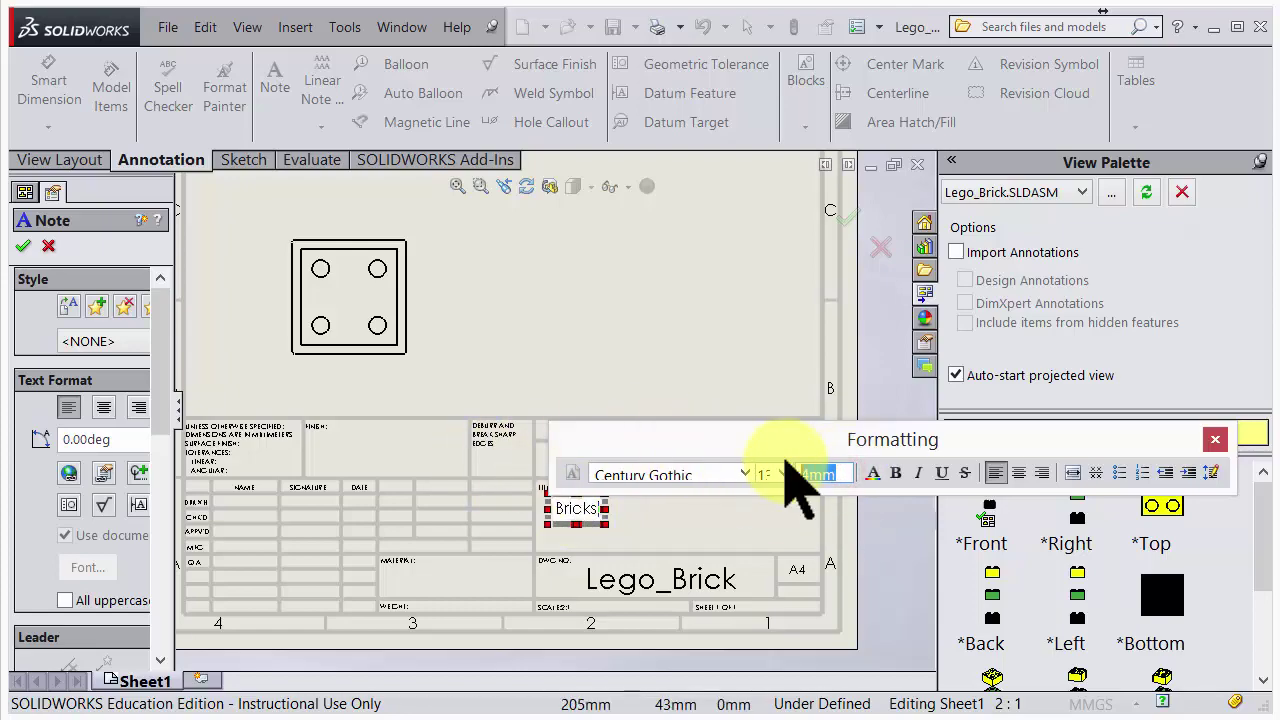
text(12)
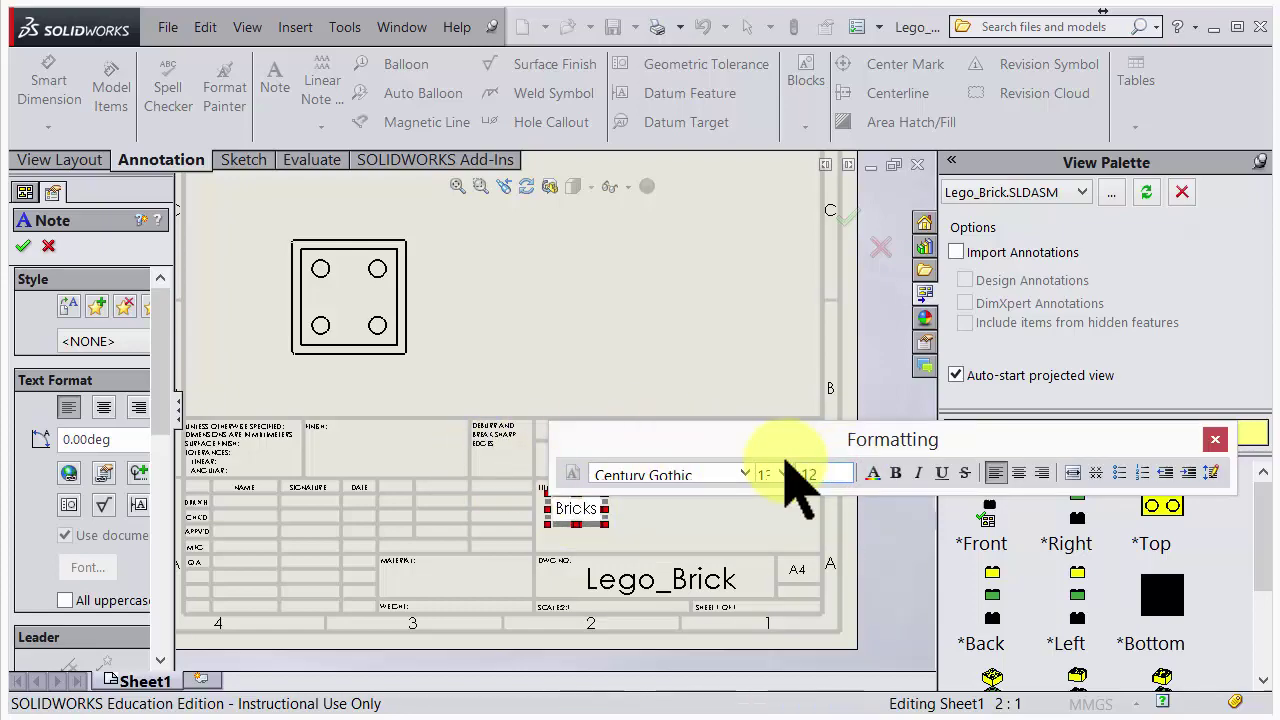
key(Return)
Step: Enlarge the Bricks text to font size 22, widen its box, and finish the note
click(783, 473)
click(771, 612)
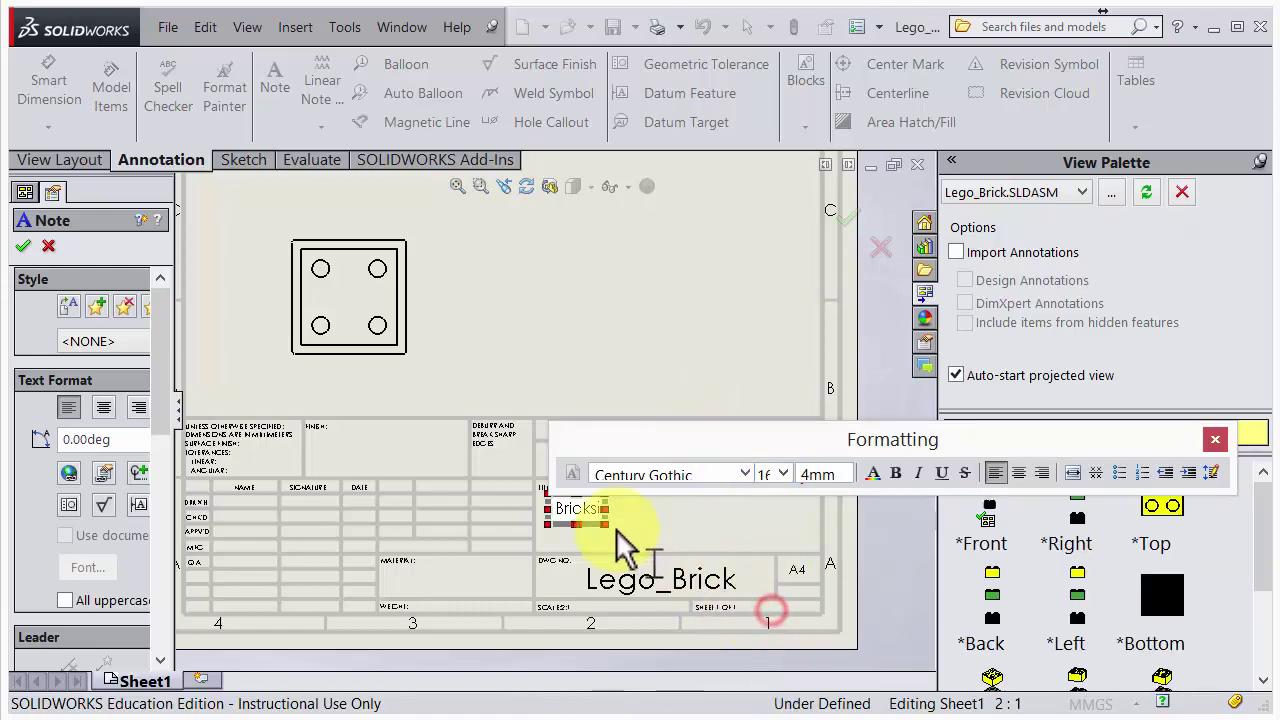
drag(600, 515, 737, 543)
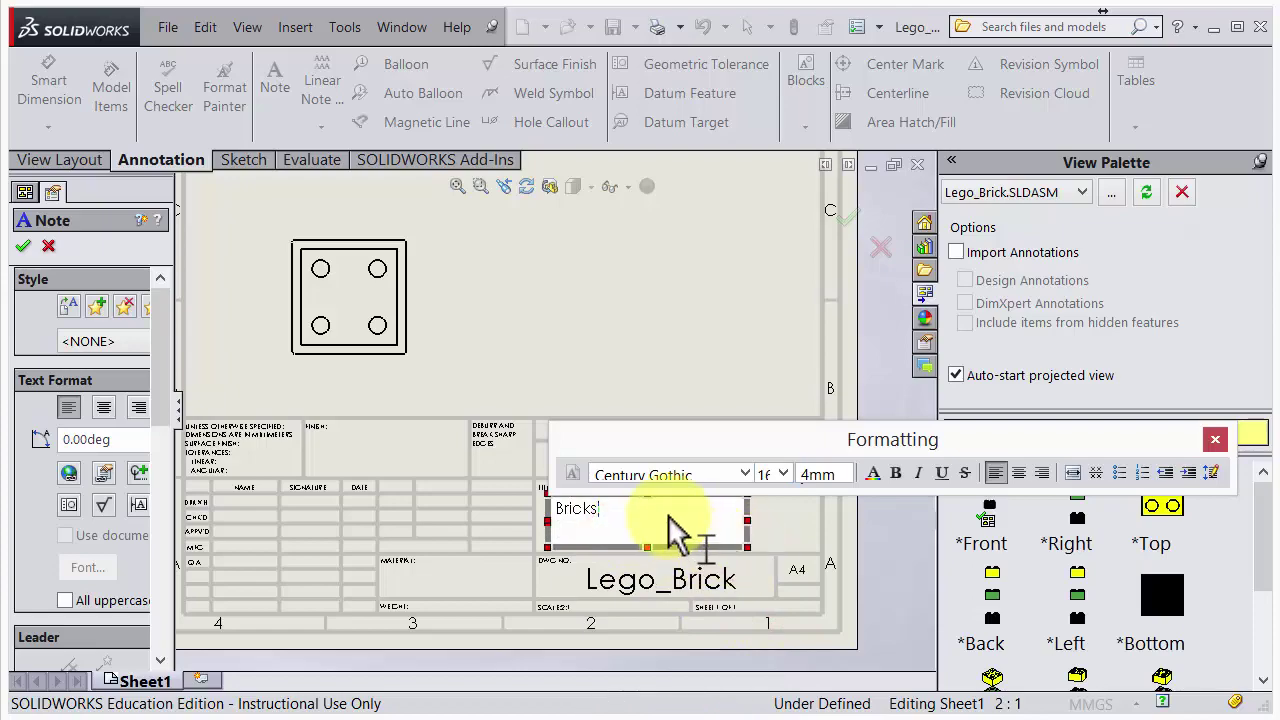
drag(663, 511, 580, 514)
click(783, 473)
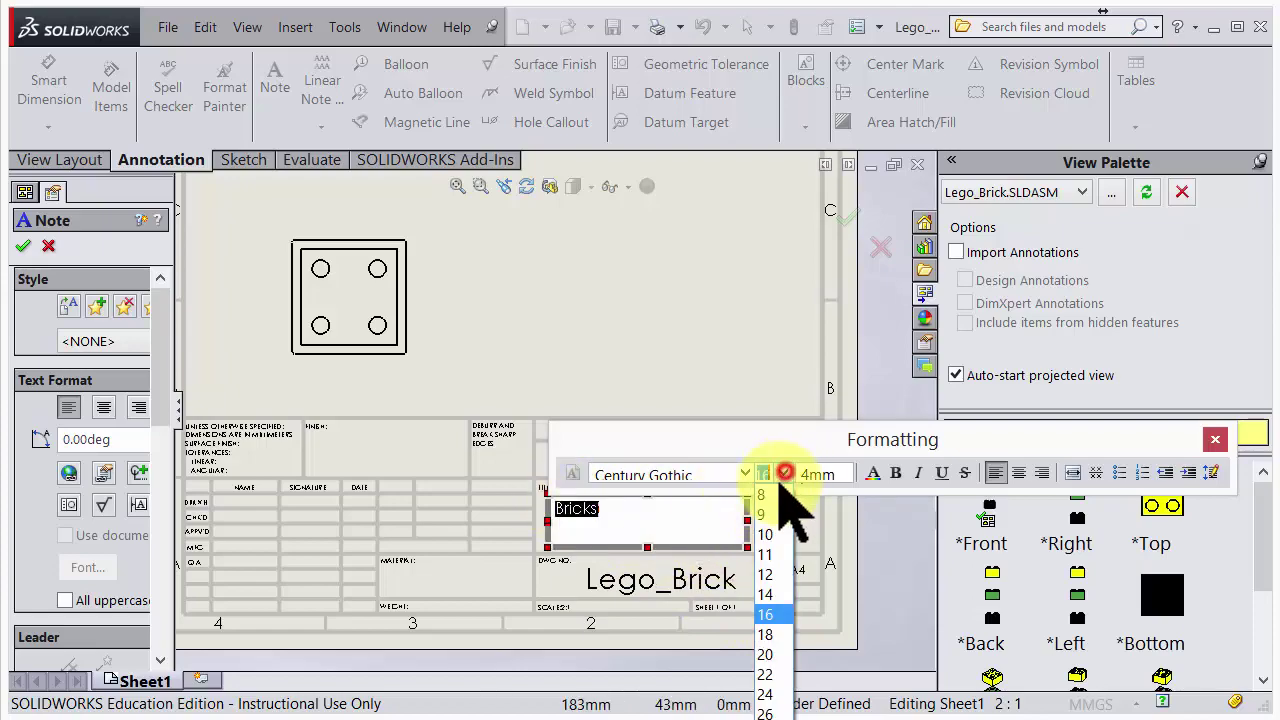
click(757, 668)
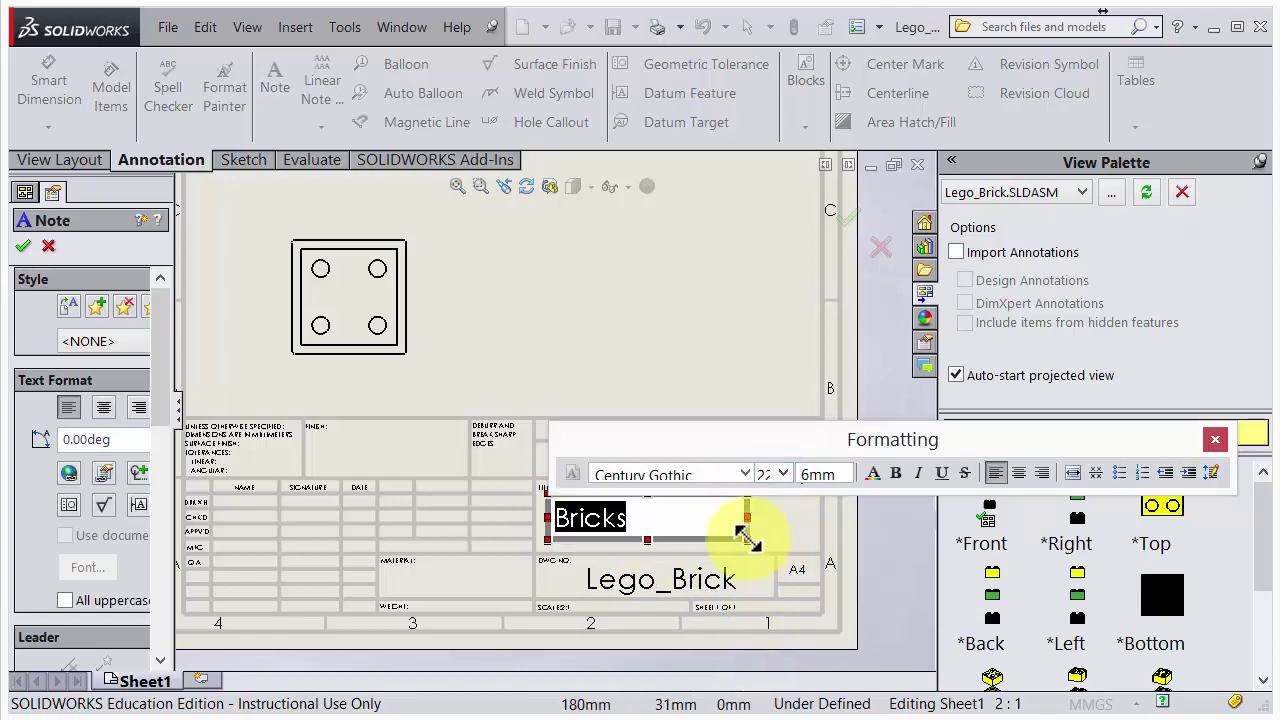
drag(749, 529, 757, 537)
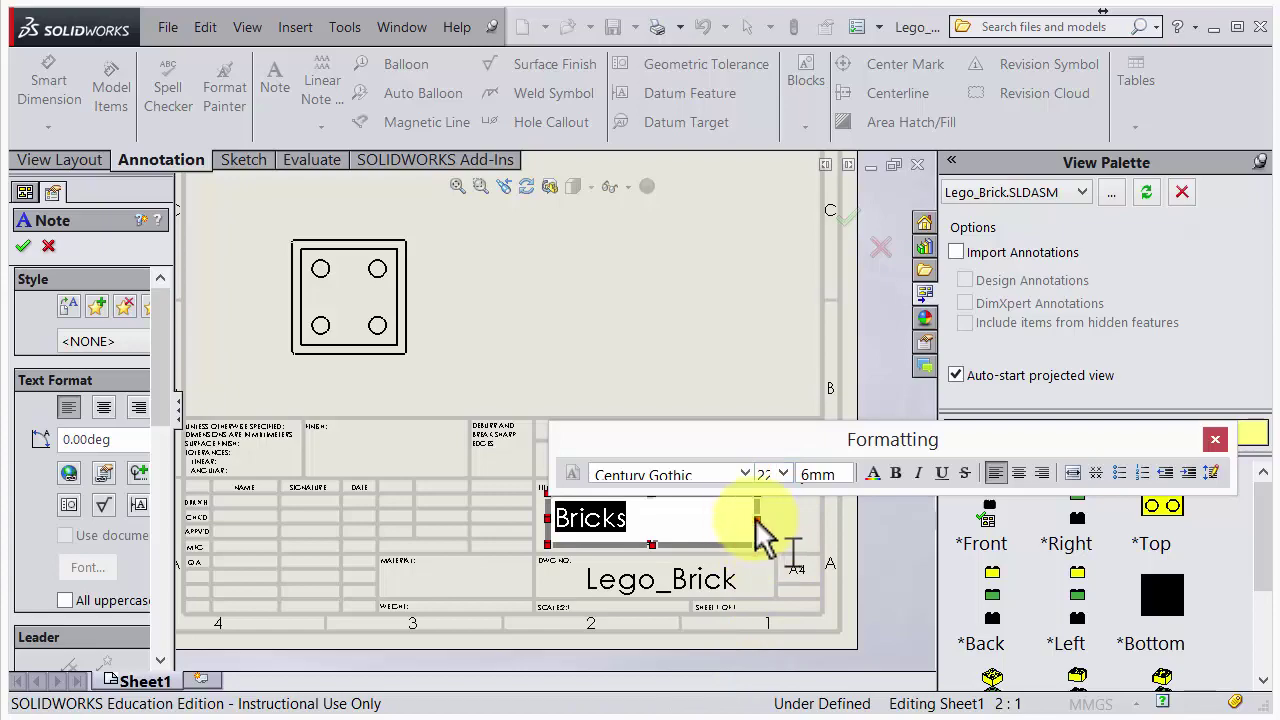
click(1215, 439)
click(491, 357)
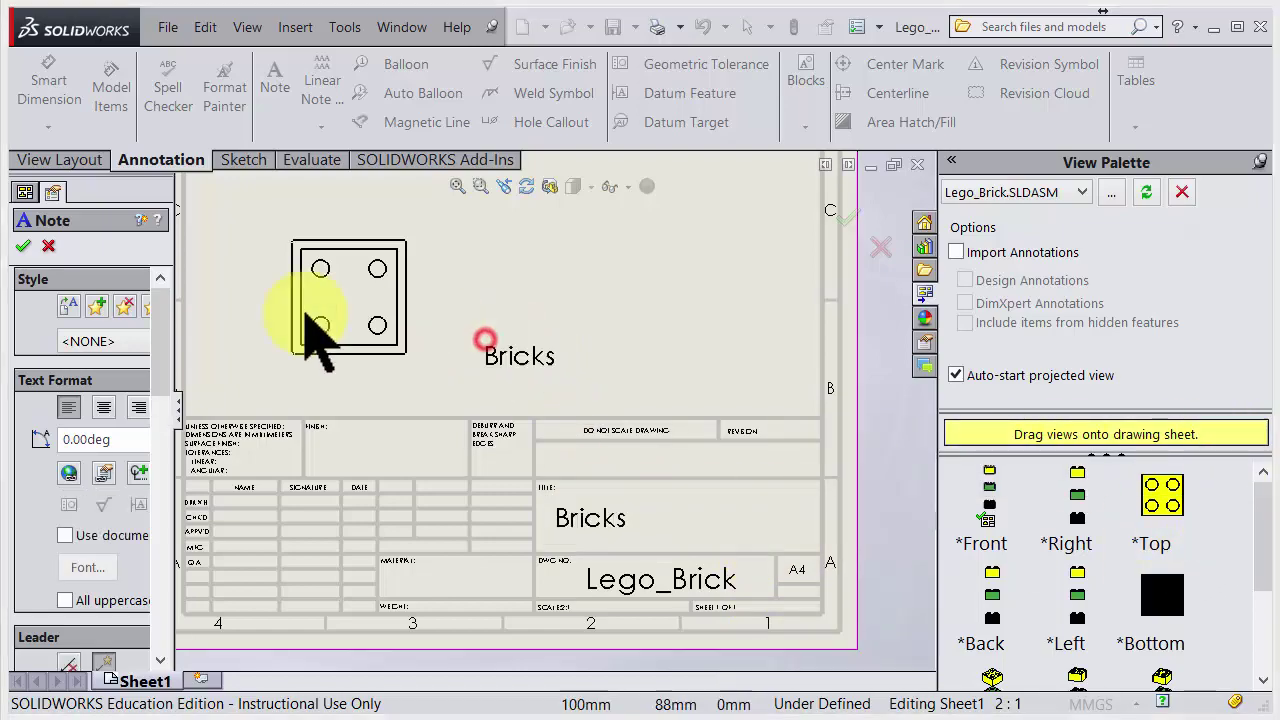
click(24, 246)
Step: Switch Sheet1 into Edit Sheet Format mode
scroll(457, 514, up, 2)
scroll(486, 449, down, 1)
scroll(634, 591, down, 2)
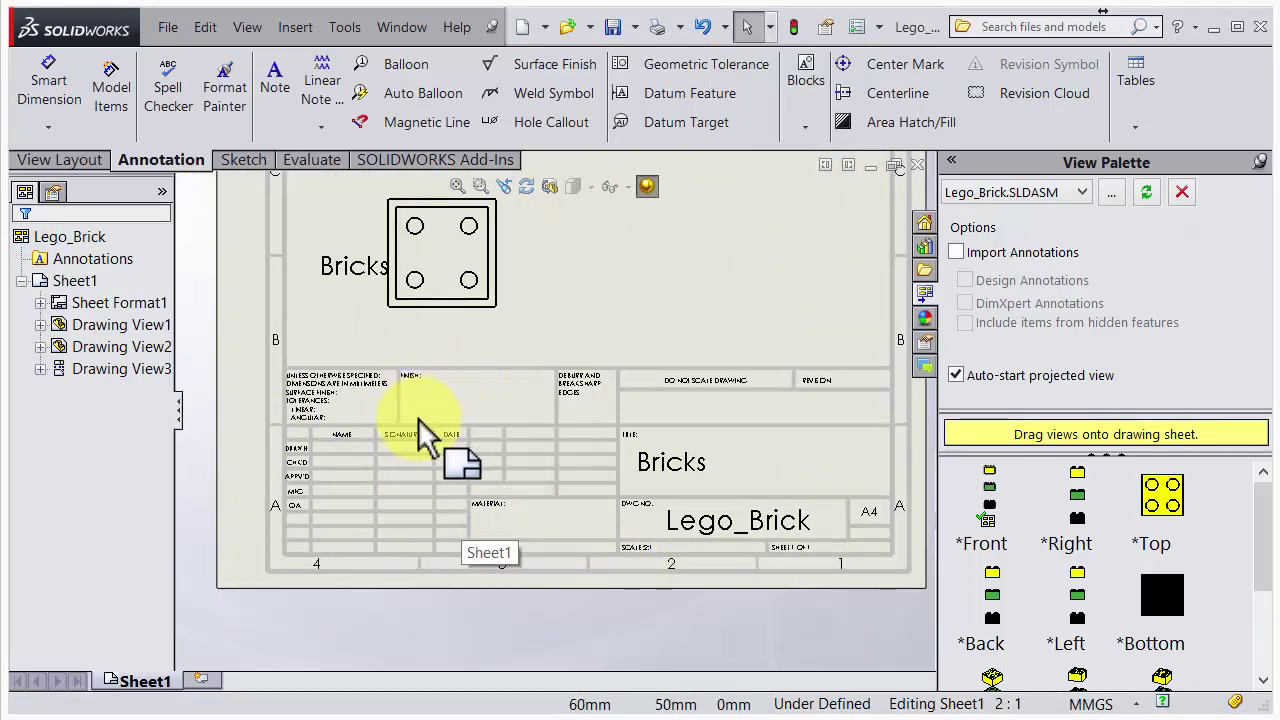
click(66, 281)
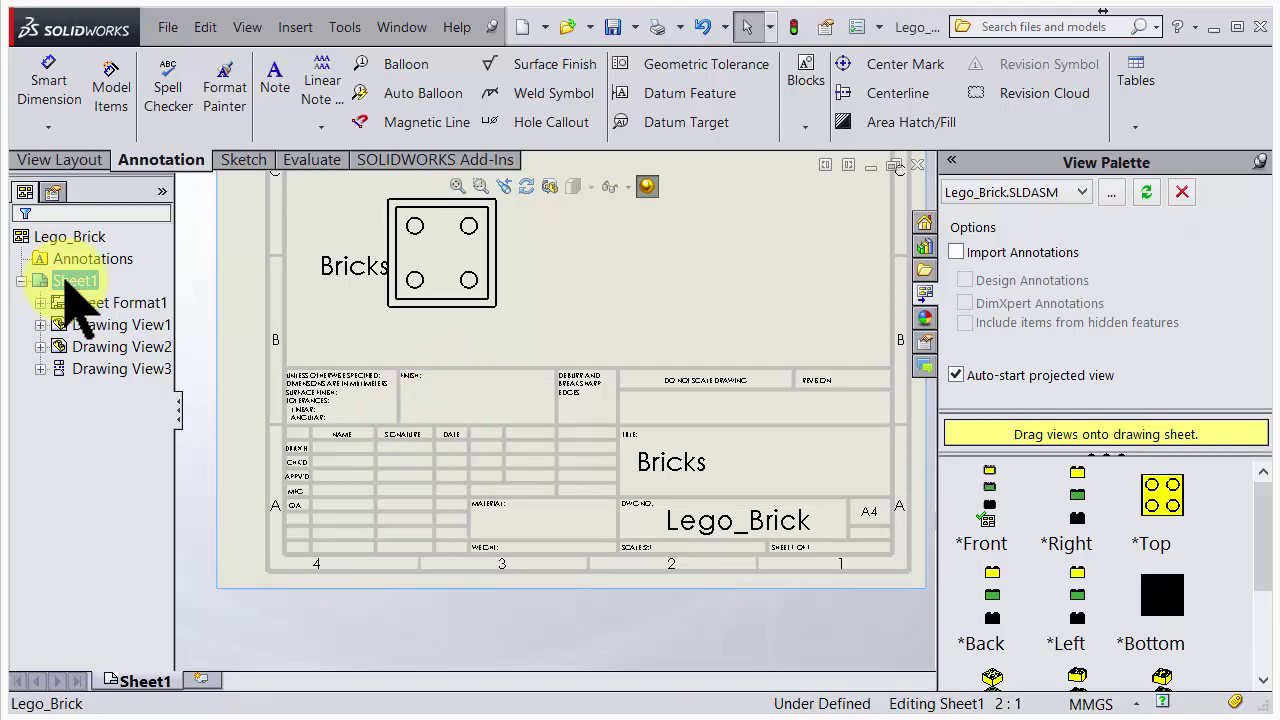
right_click(66, 282)
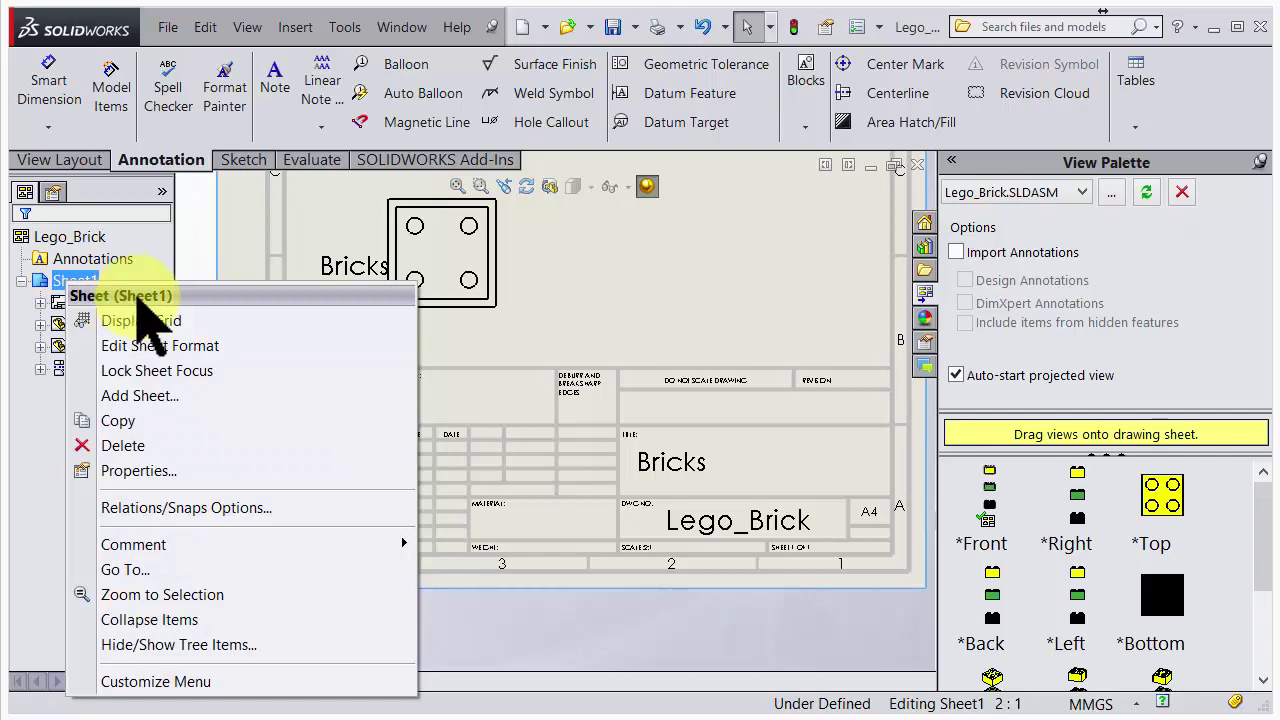
click(162, 346)
Step: Replace the Lego_Brick drawing-number text in the title block with Lego and confirm
double_click(686, 543)
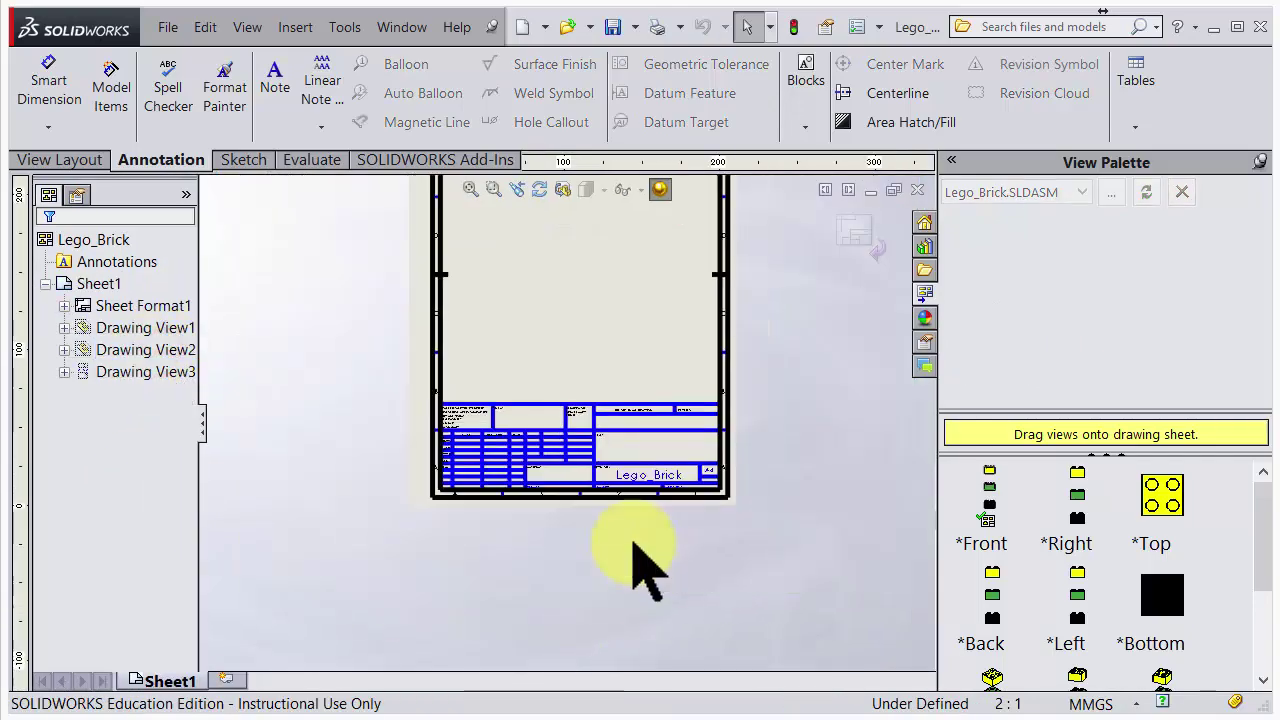
scroll(486, 380, down, 6)
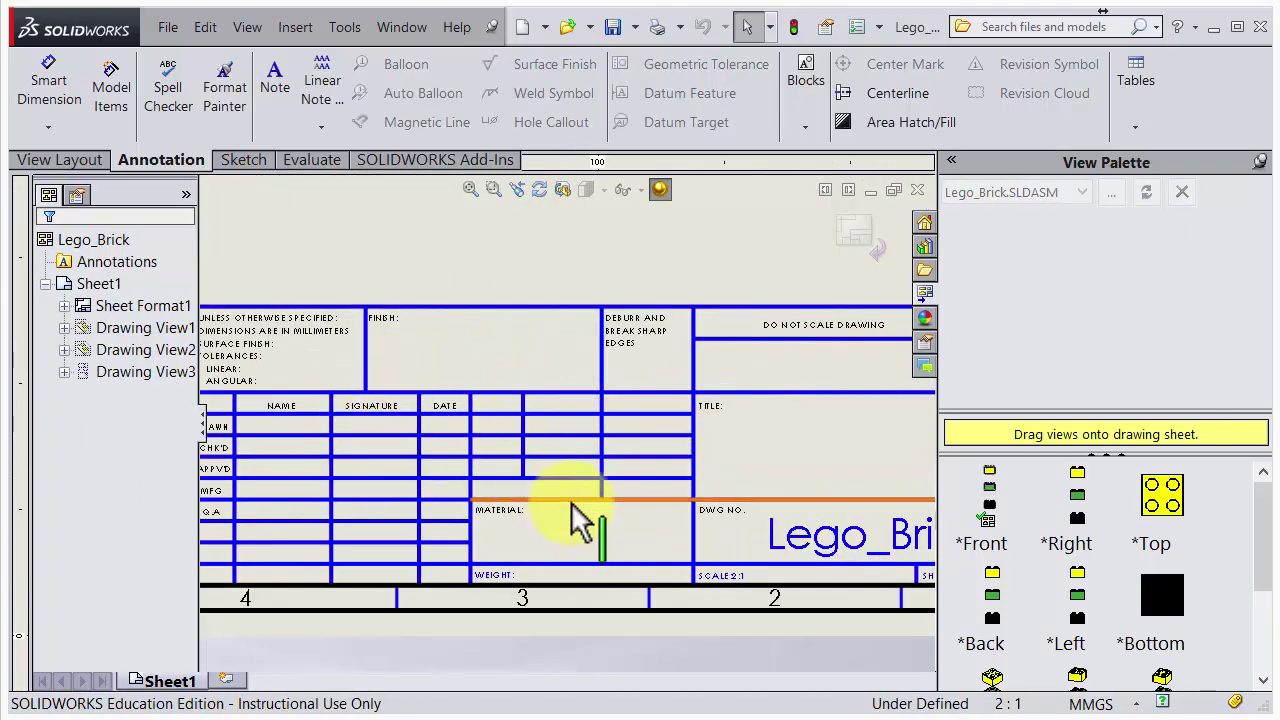
scroll(849, 586, up, 3)
scroll(734, 486, down, 1)
click(743, 466)
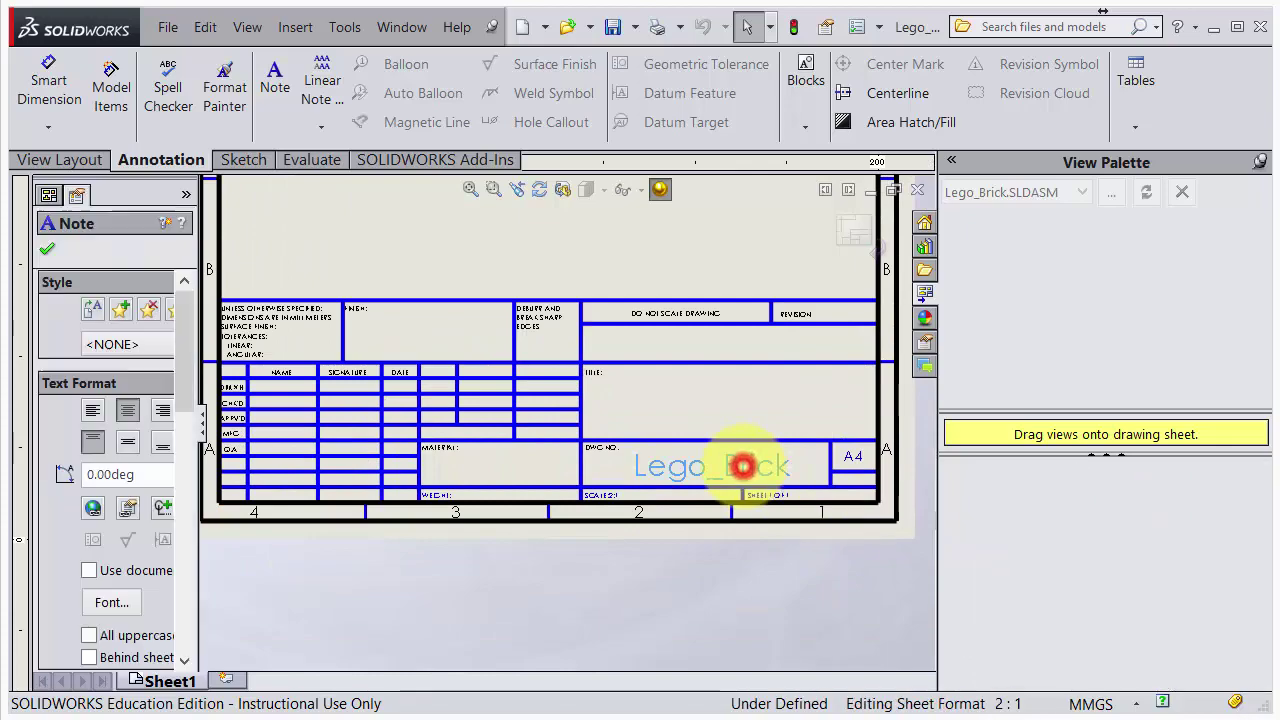
click(743, 466)
click(724, 479)
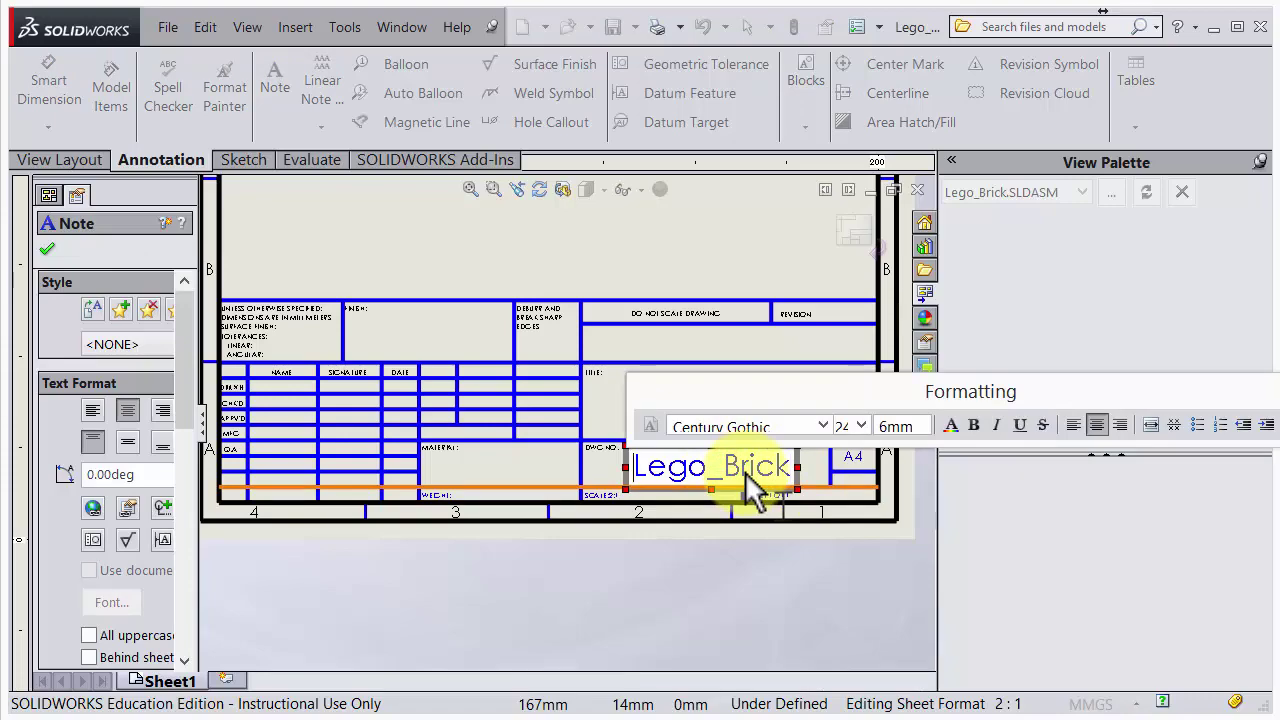
key(ctrl+a)
key(Delete)
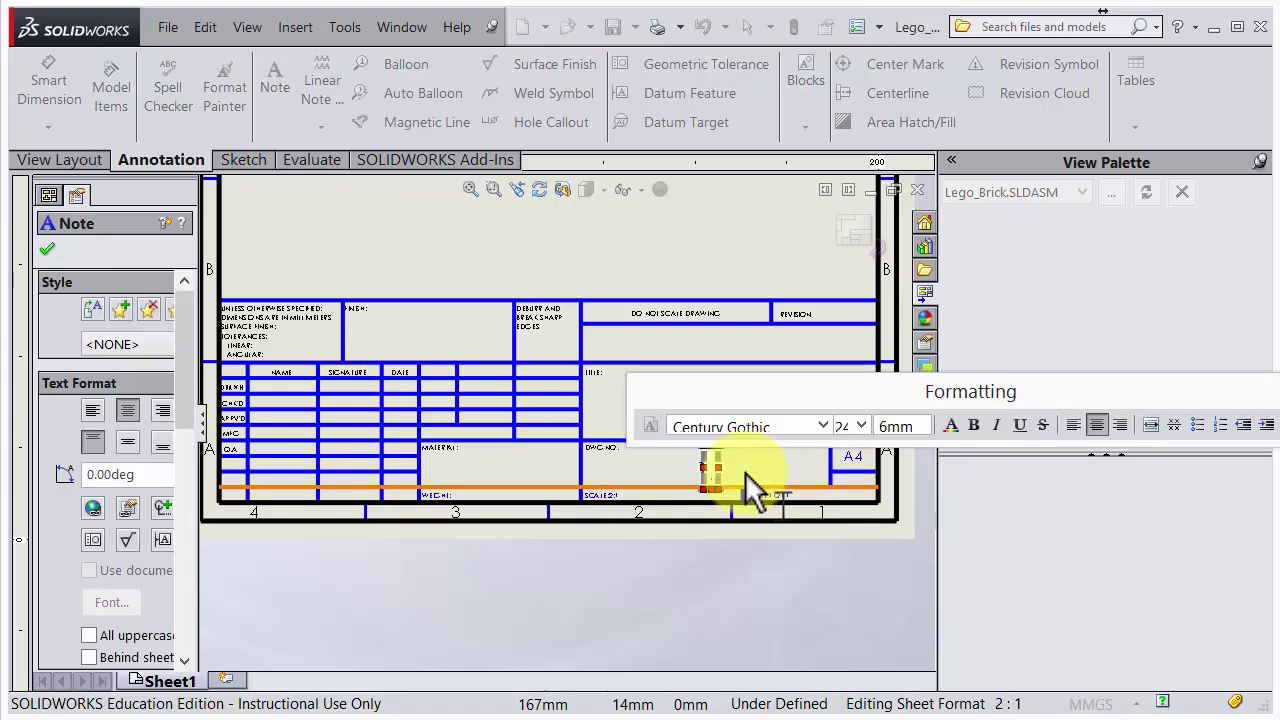
text(Lego)
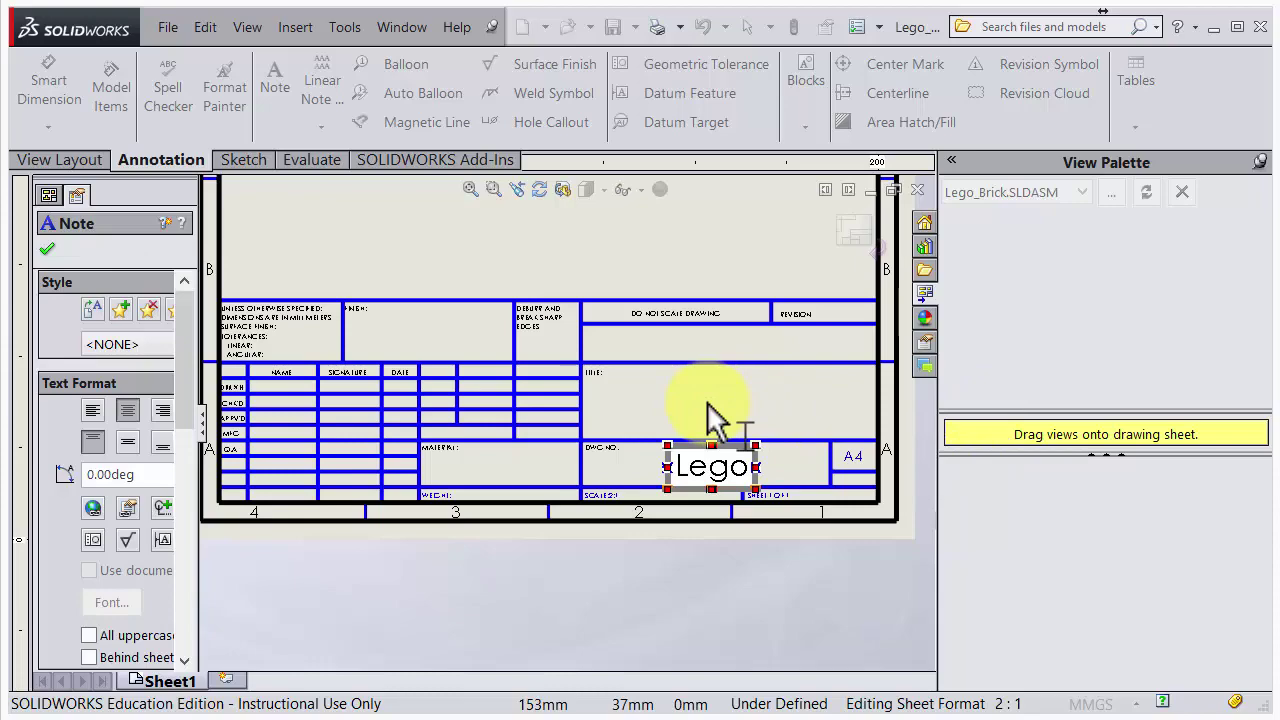
click(46, 249)
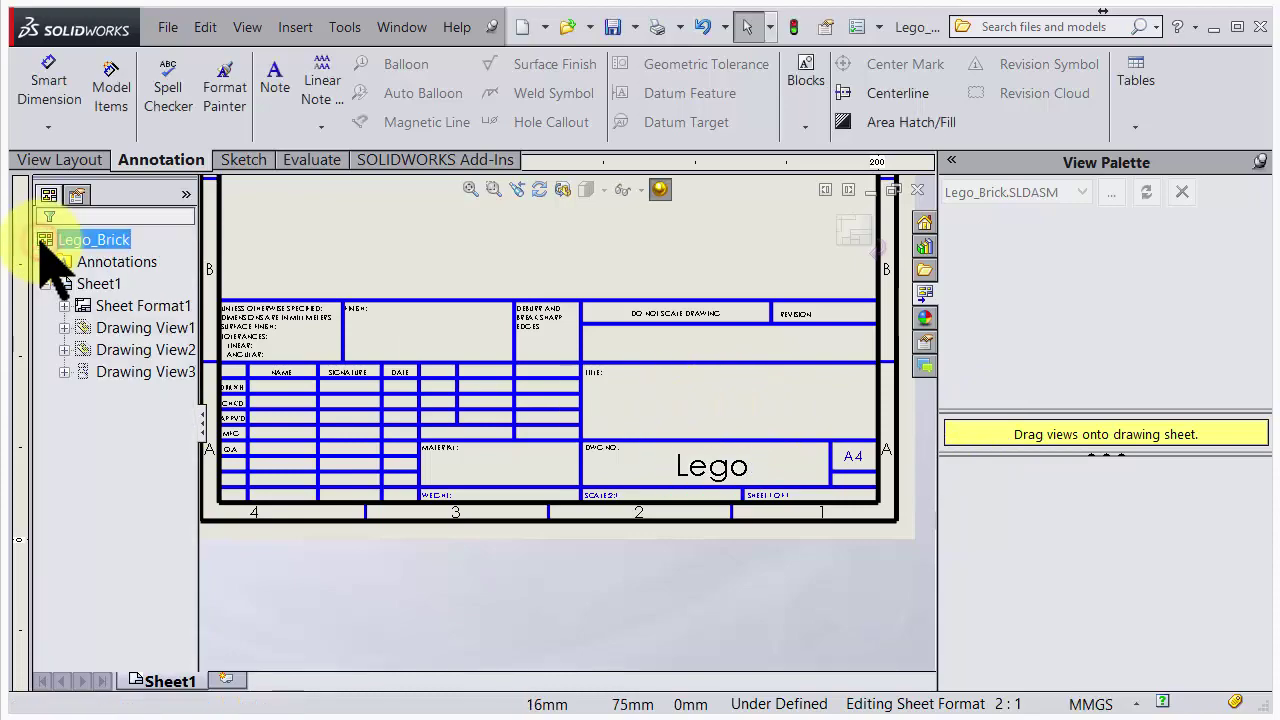
click(96, 285)
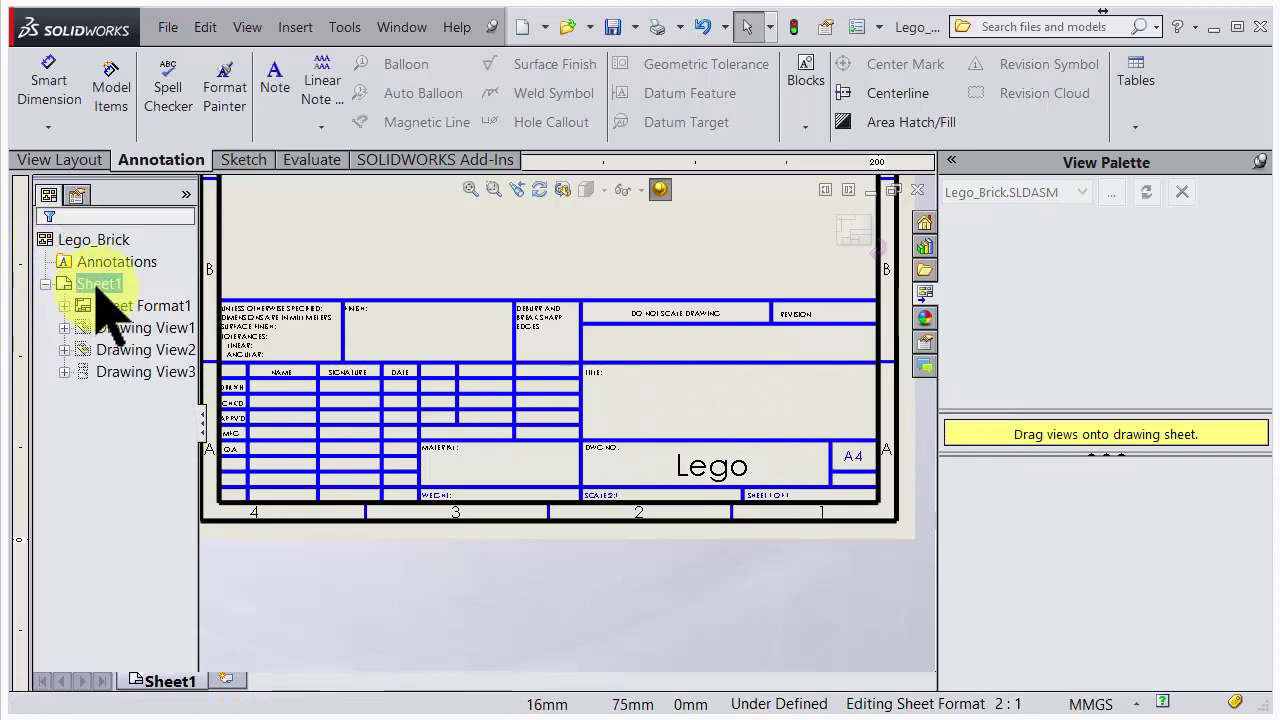
Step: Return Sheet1 to Edit Sheet mode
right_click(98, 289)
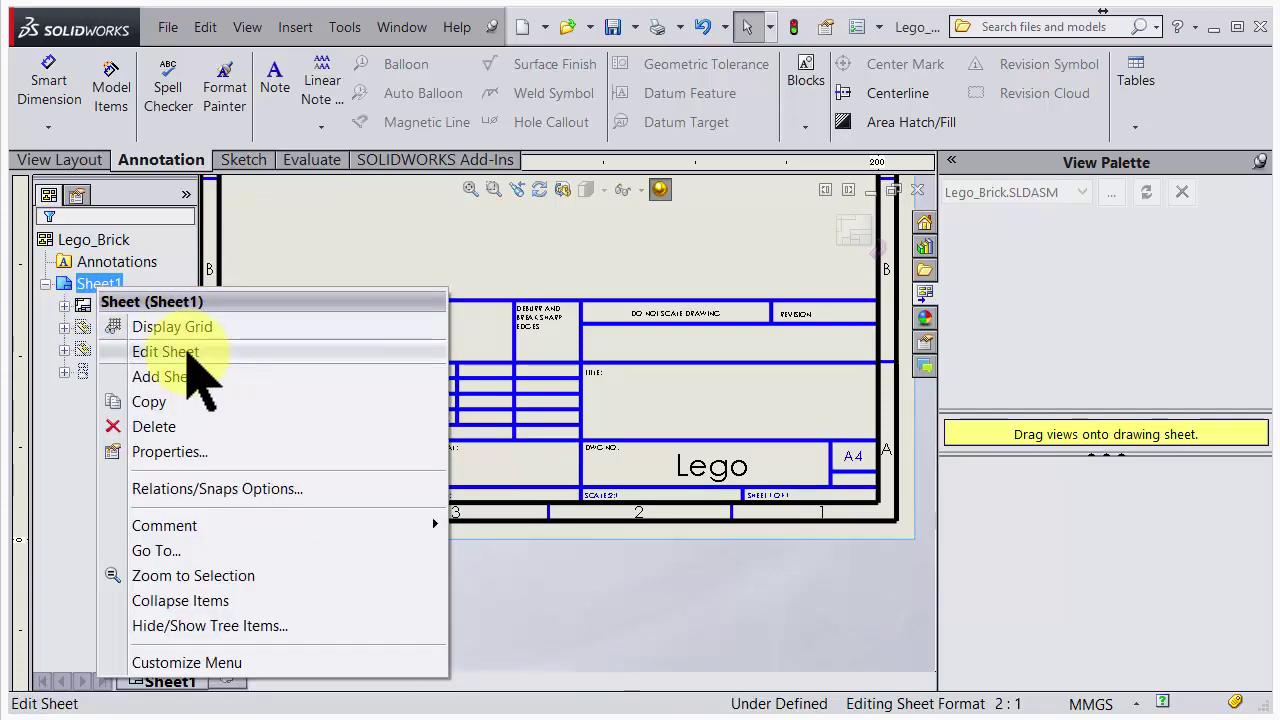
click(188, 352)
scroll(448, 402, up, 5)
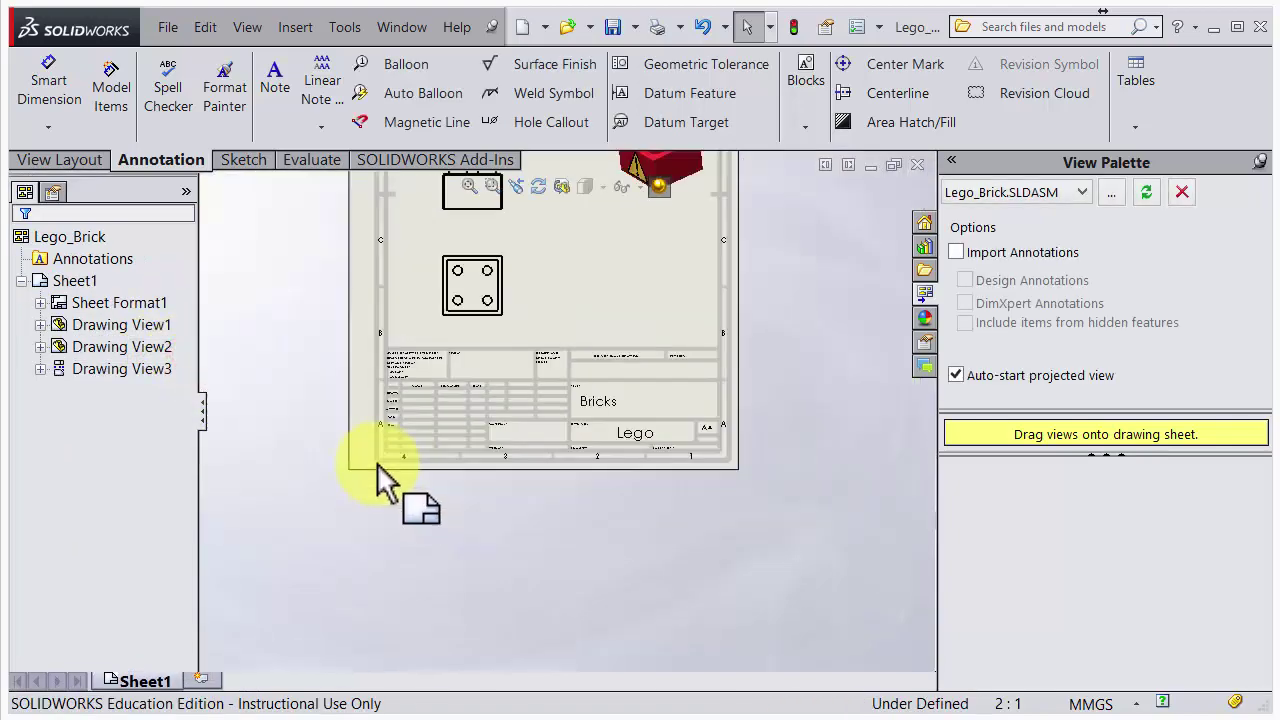
scroll(557, 420, down, 4)
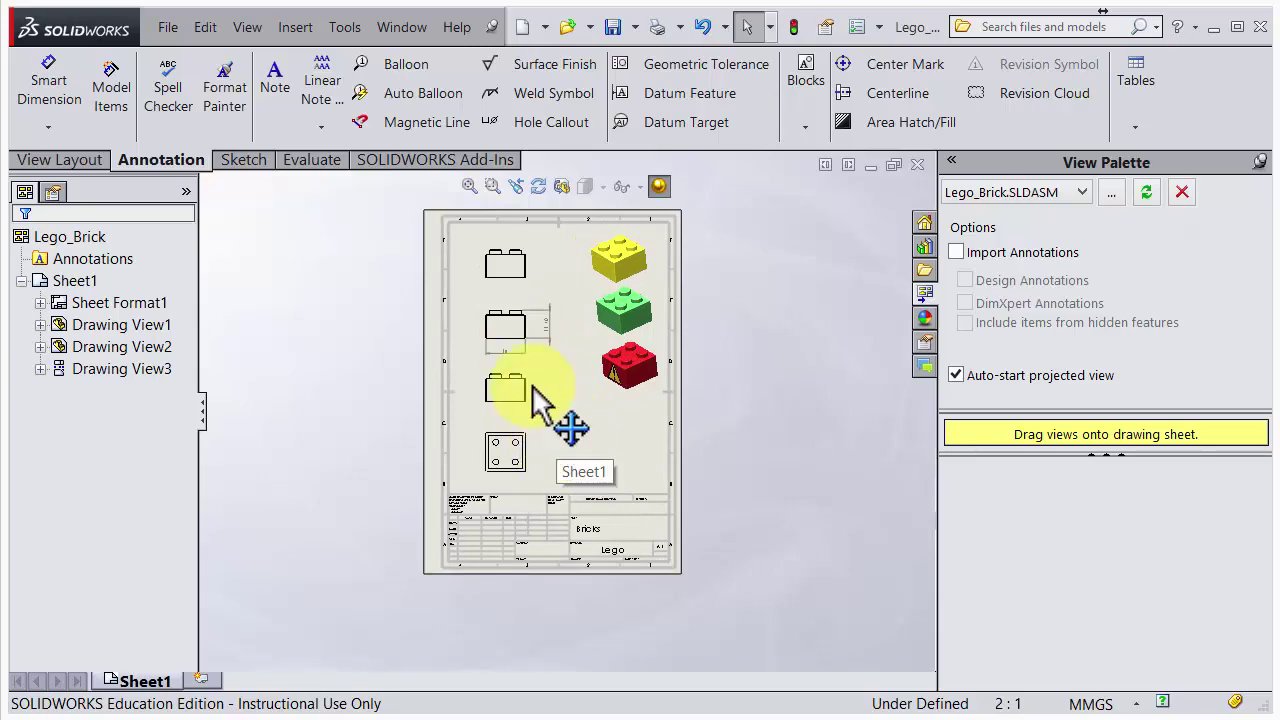
Step: Save the drawing as Lego_Brick.SLDDRW via Save As
click(168, 28)
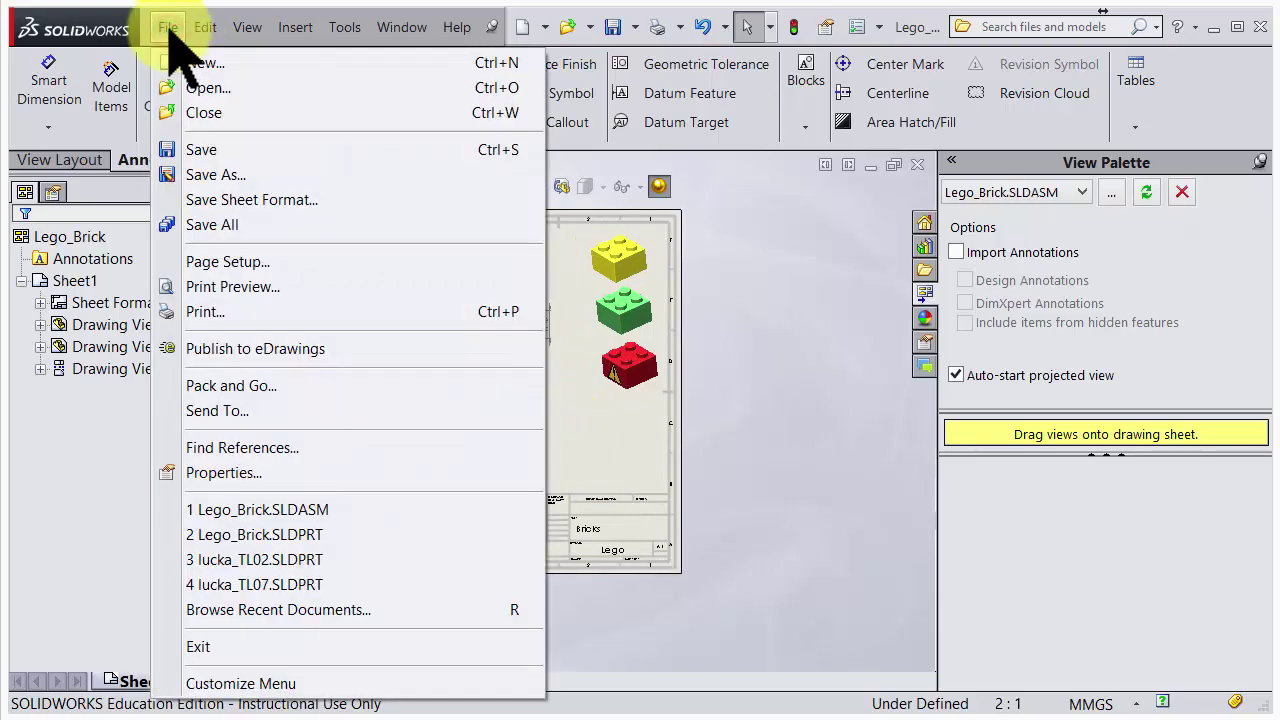
click(200, 175)
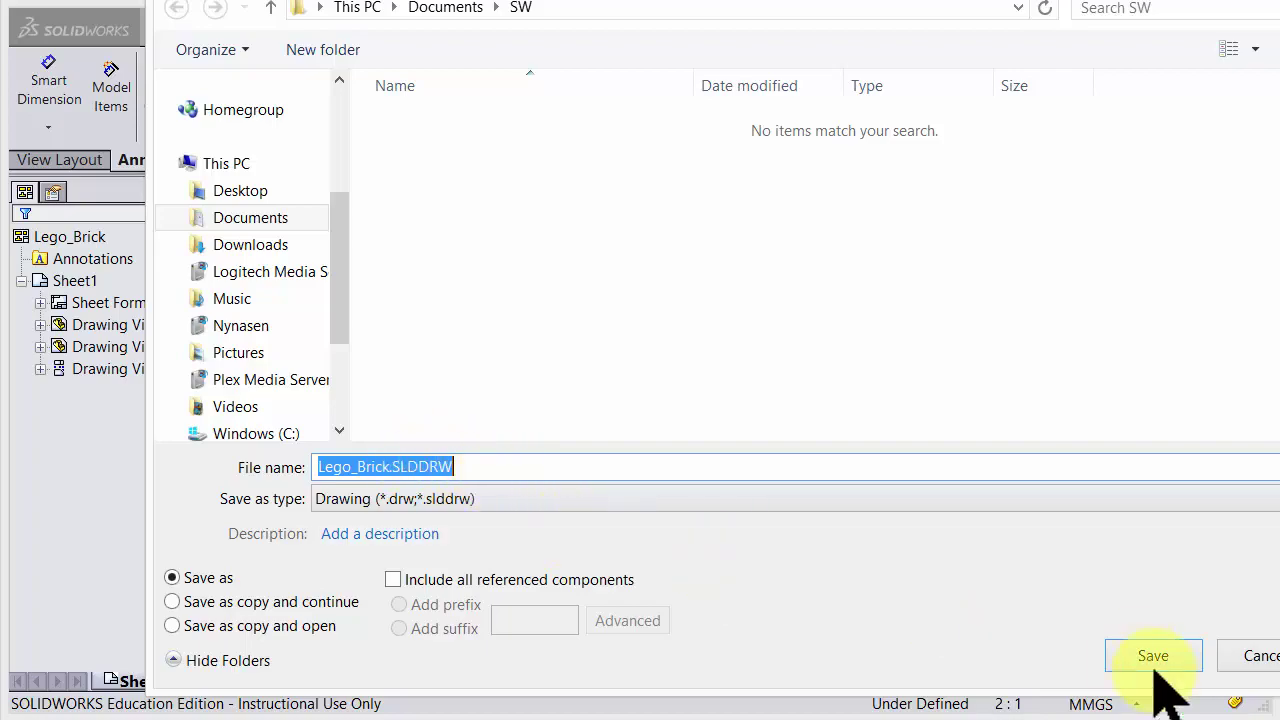
click(1184, 650)
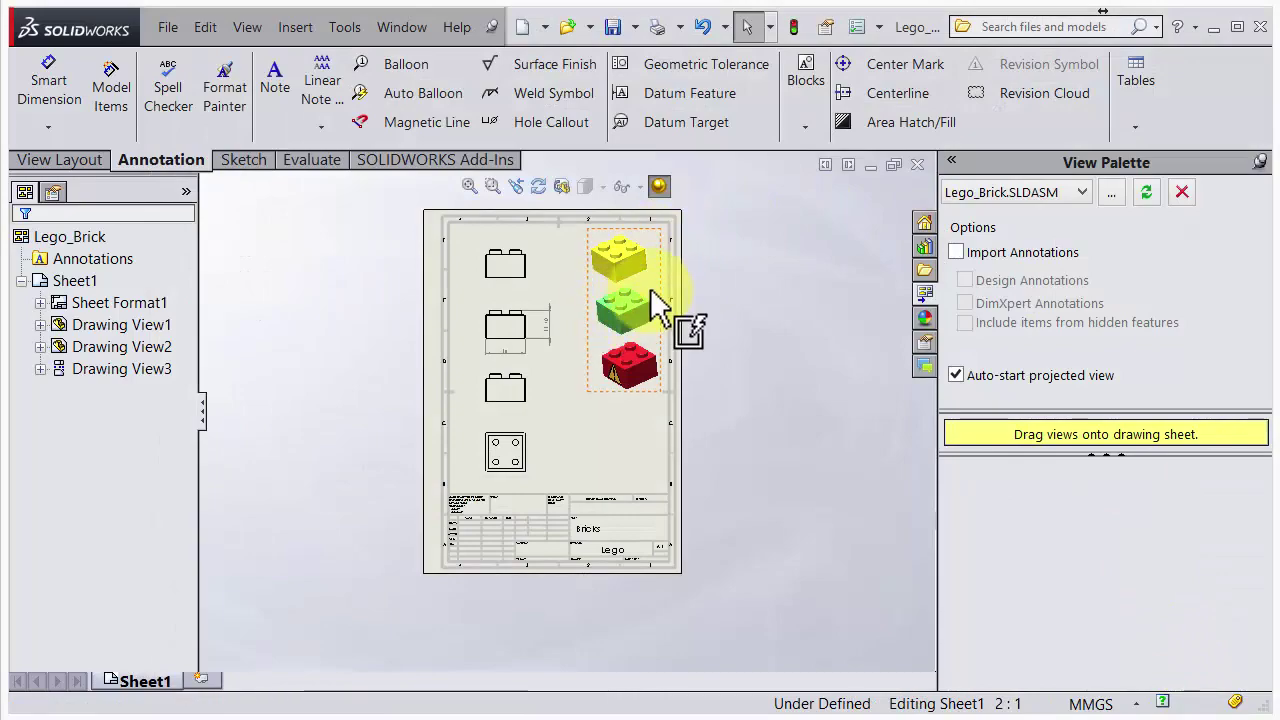
Step: Start a Save As with Adobe Portable Document Format (*.pdf) chosen as the file type
key(f)
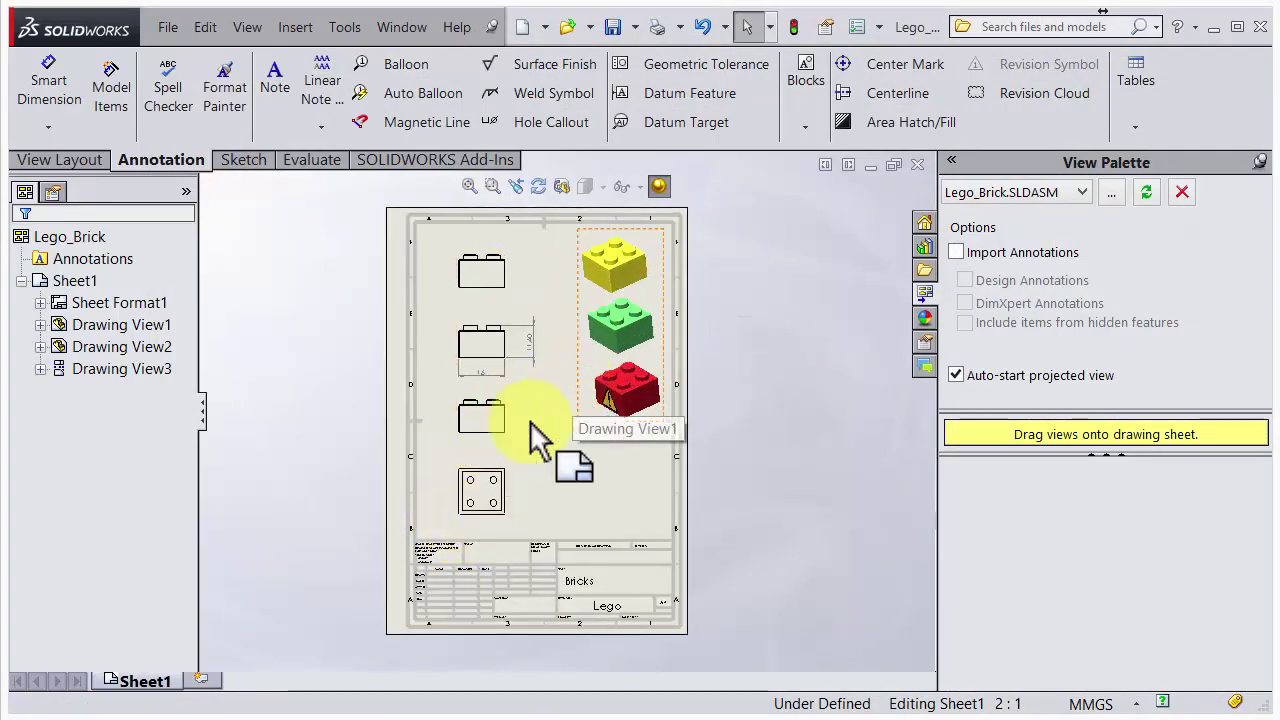
click(168, 30)
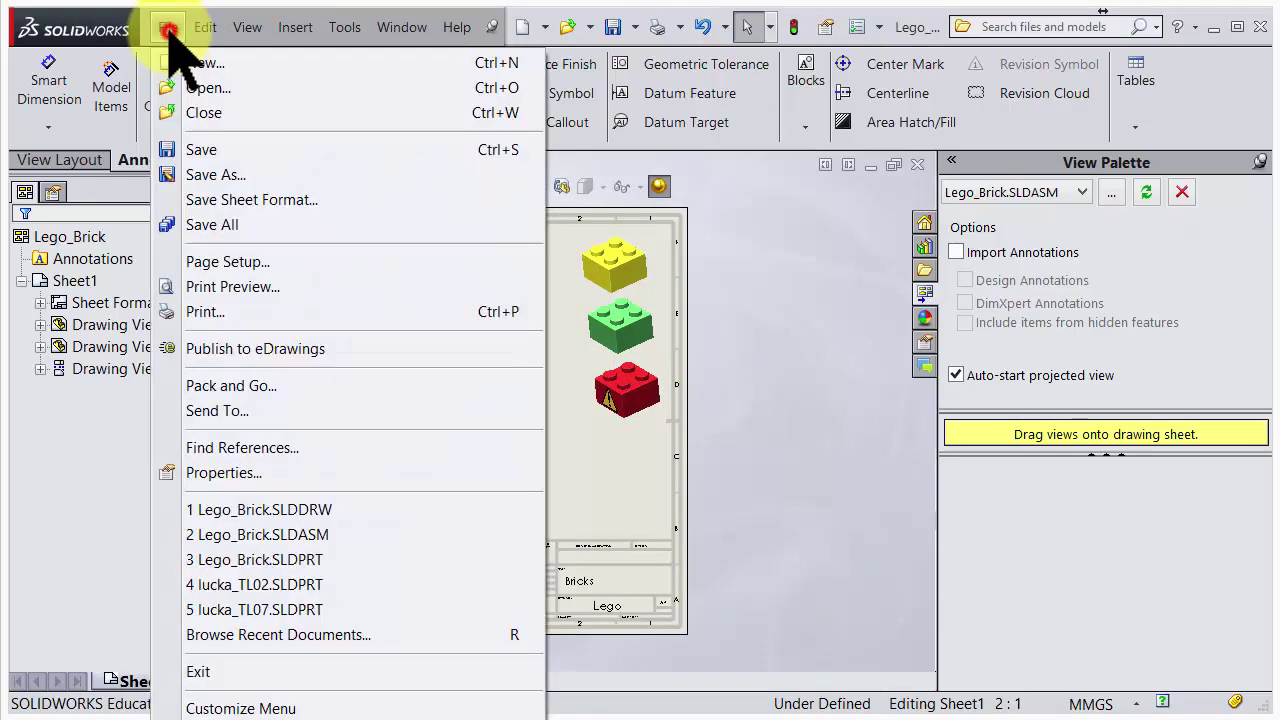
click(205, 176)
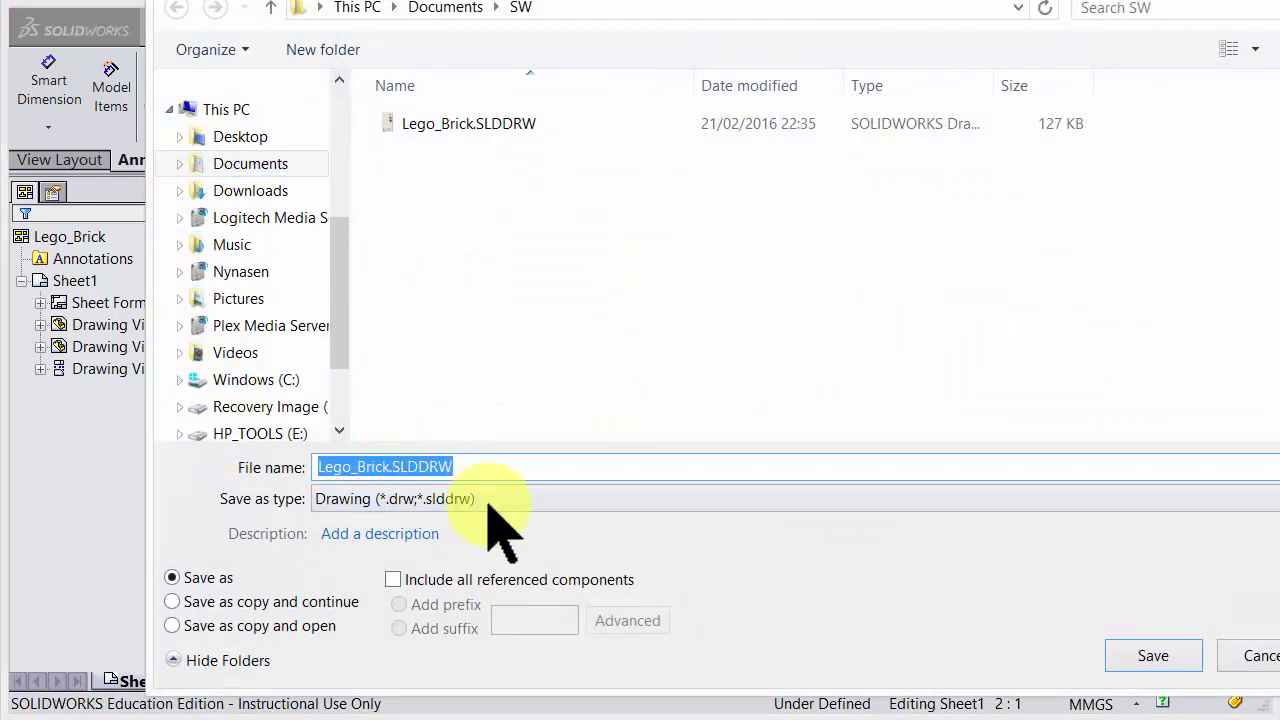
click(488, 500)
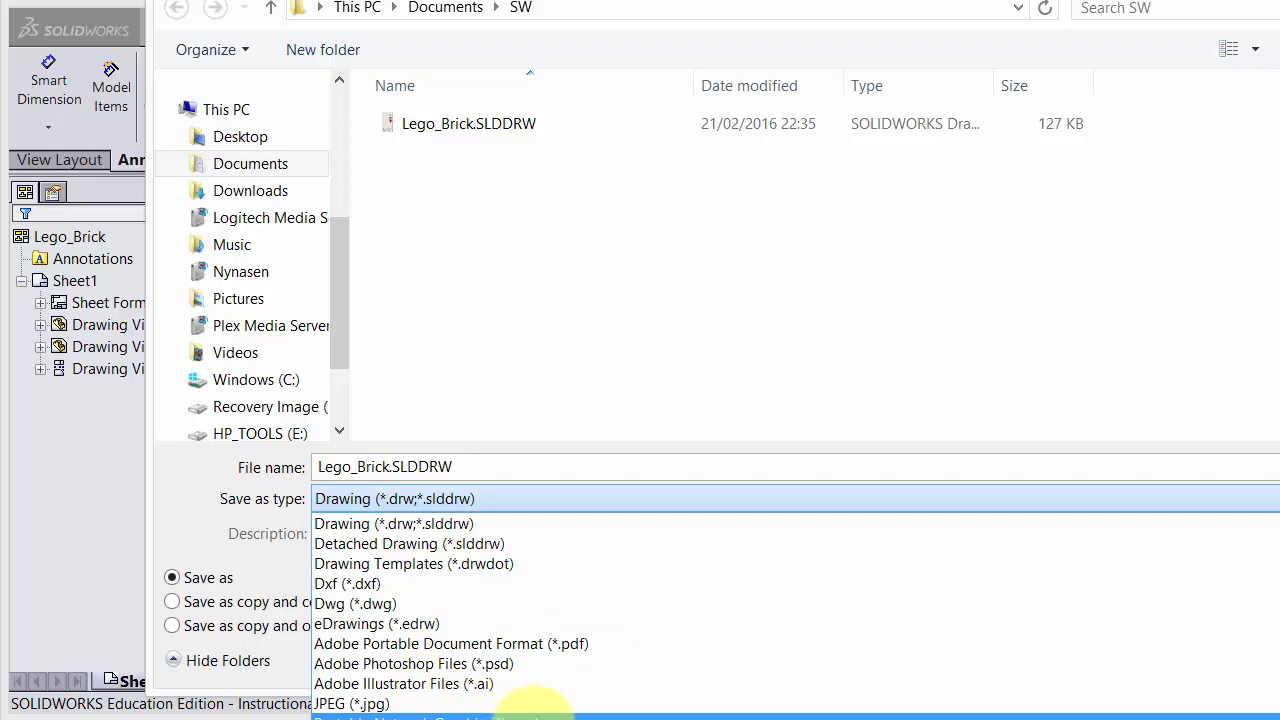
click(572, 645)
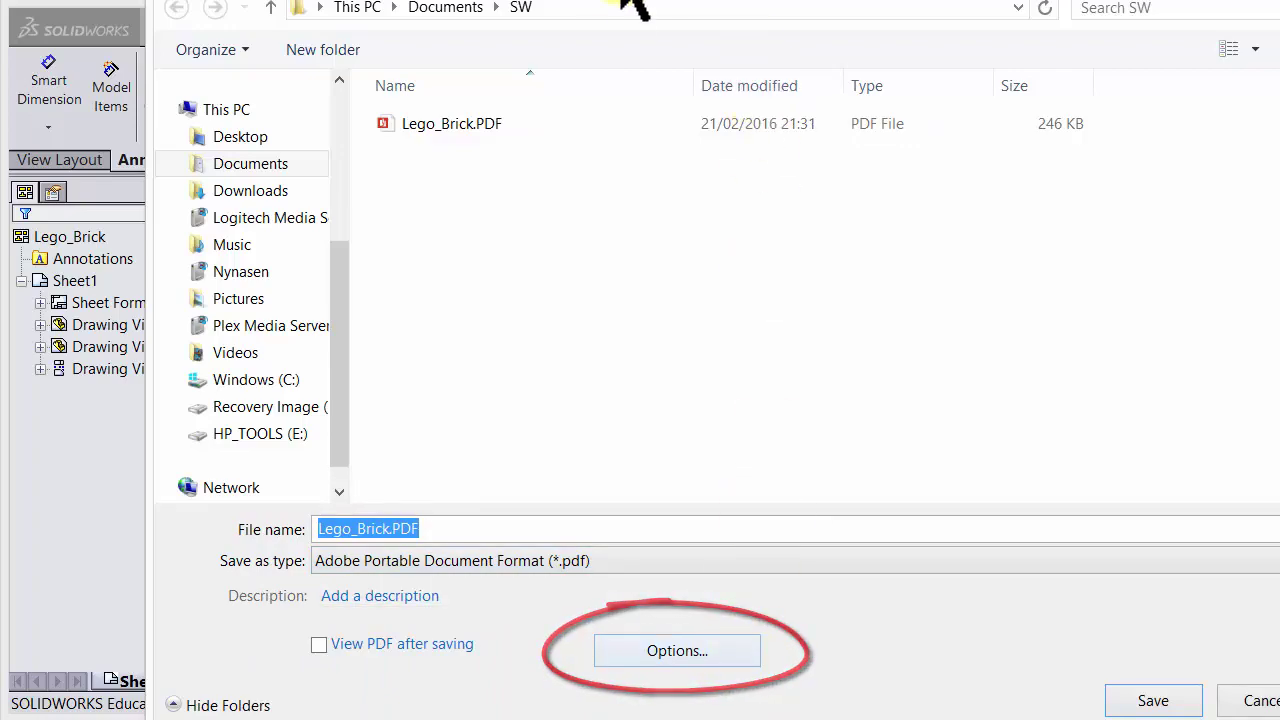
Step: Export Lego_Brick.PDF with high quality lines and shaded edges enabled in the PDF options
drag(643, 6, 589, 0)
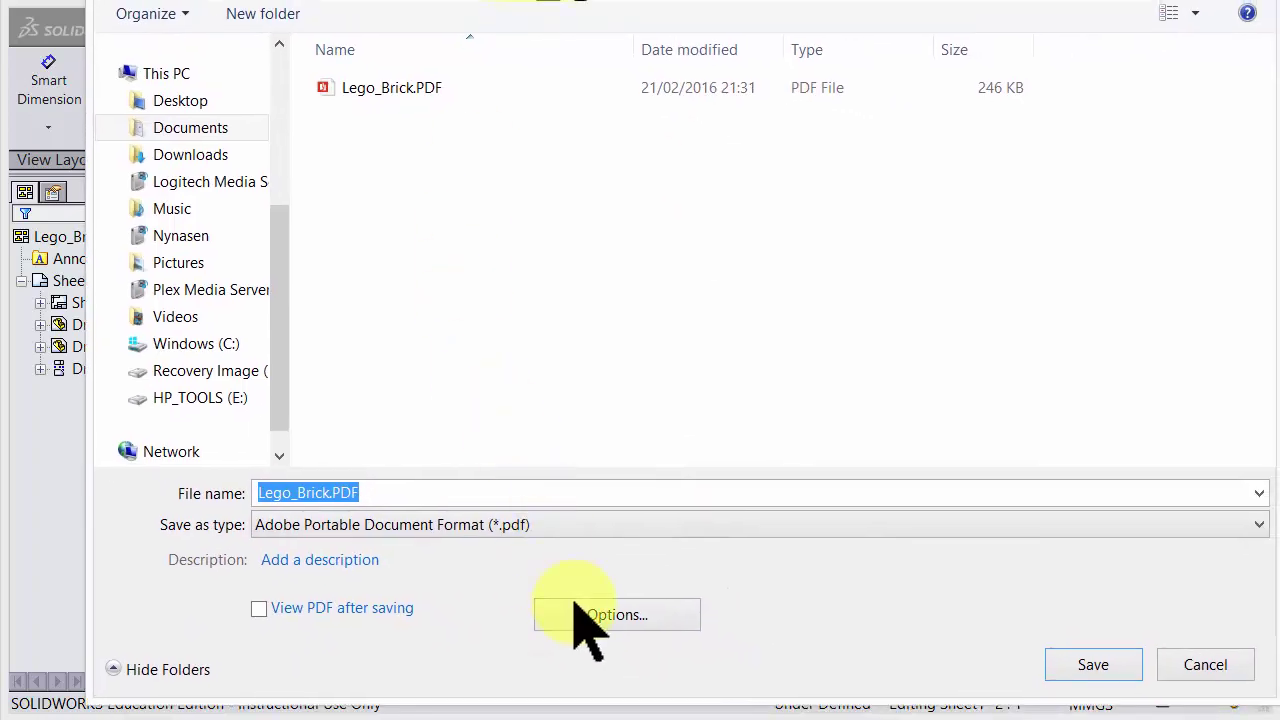
click(590, 612)
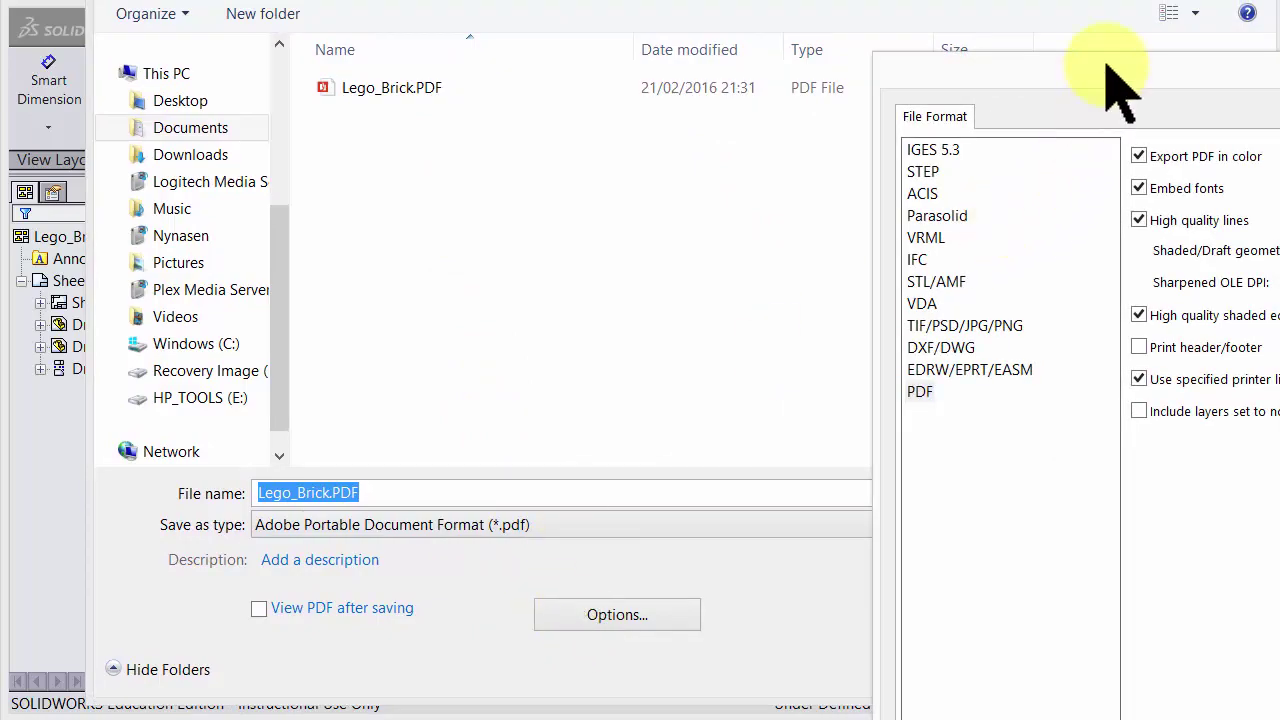
drag(1100, 71, 810, 29)
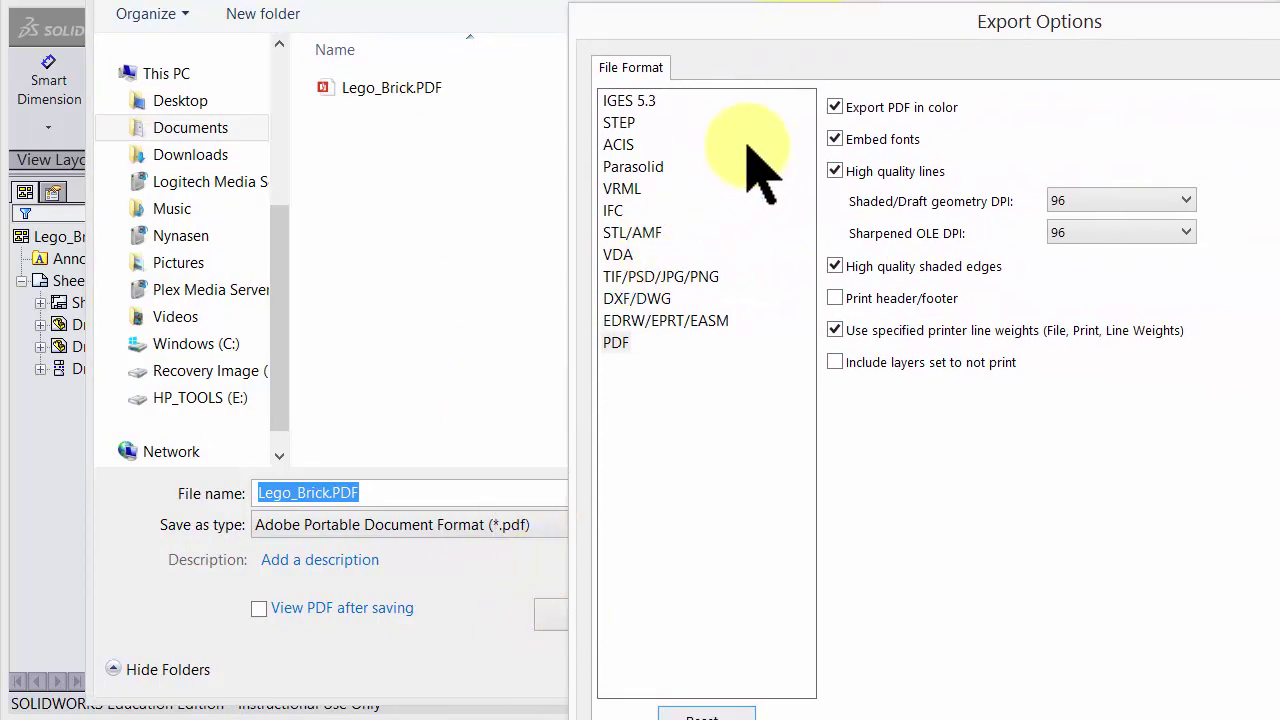
click(835, 266)
click(835, 171)
click(836, 267)
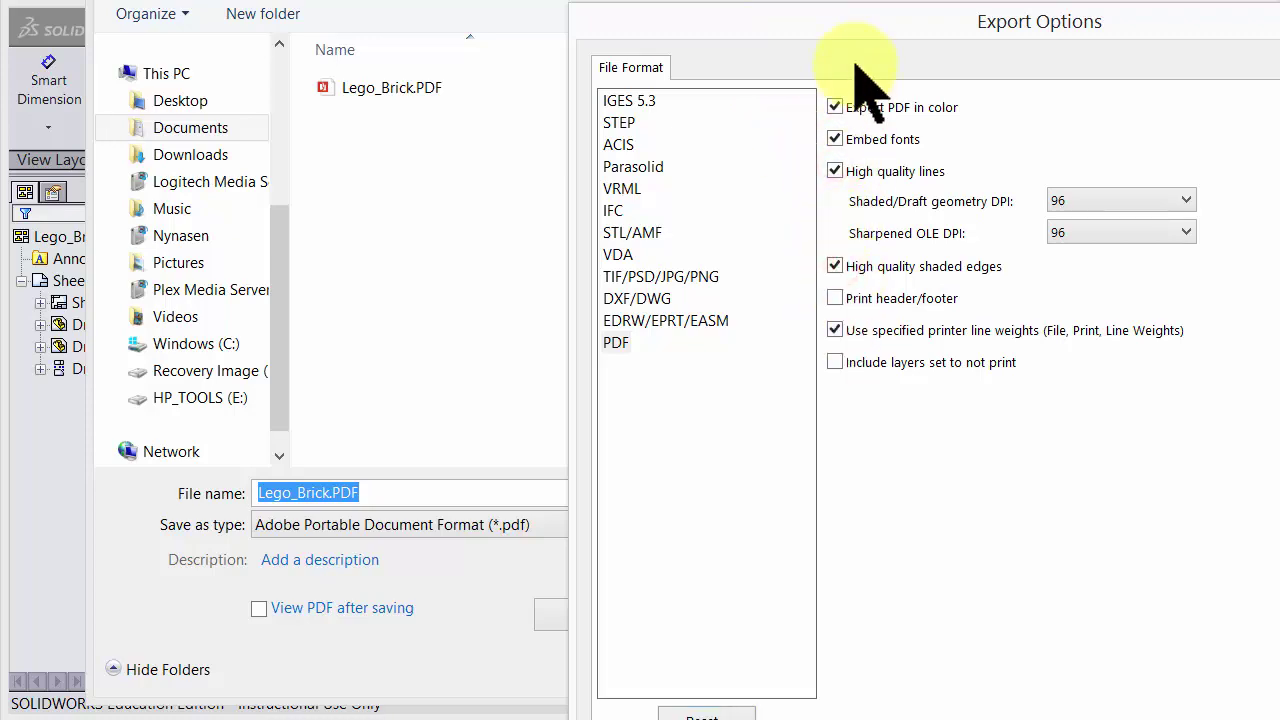
drag(850, 35, 631, 0)
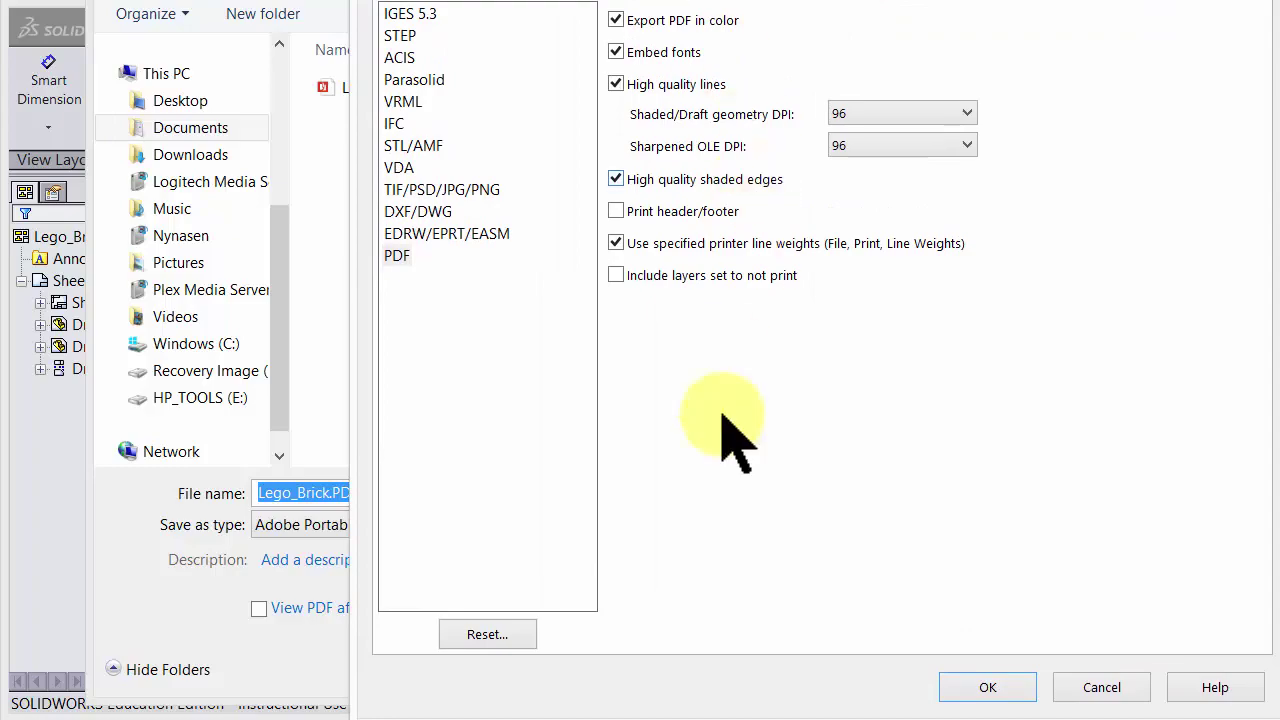
click(980, 688)
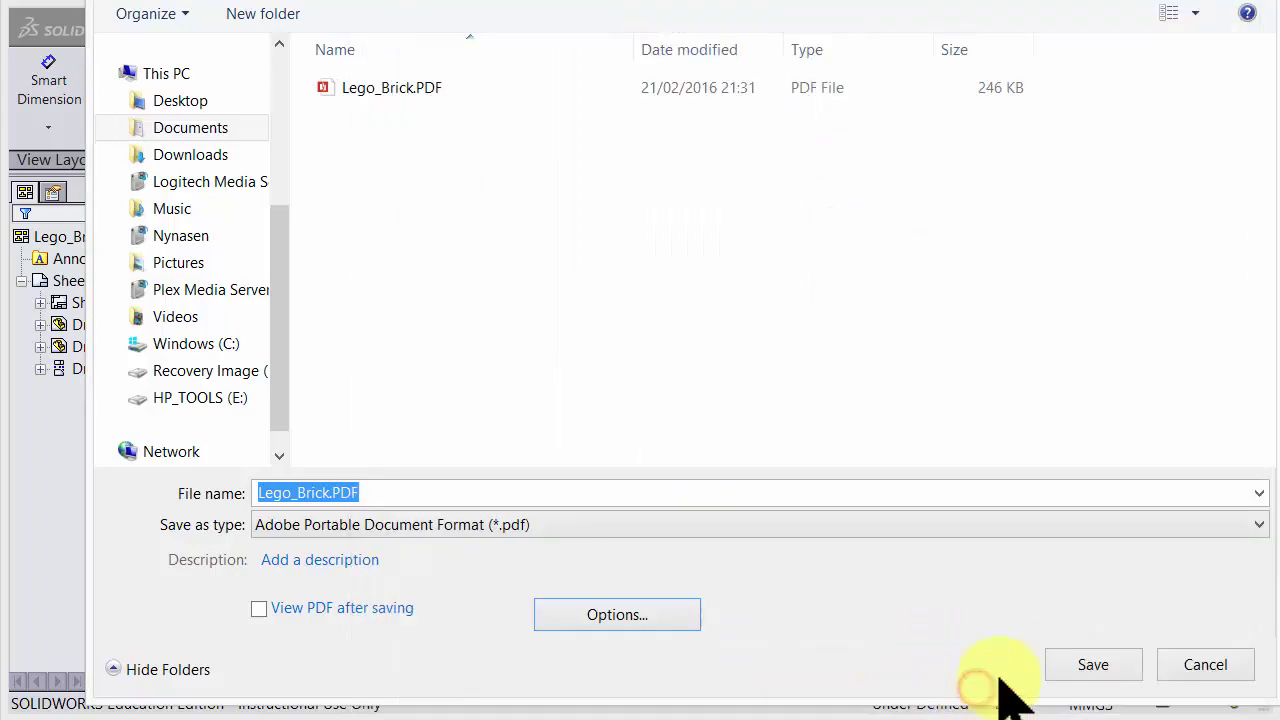
click(1075, 663)
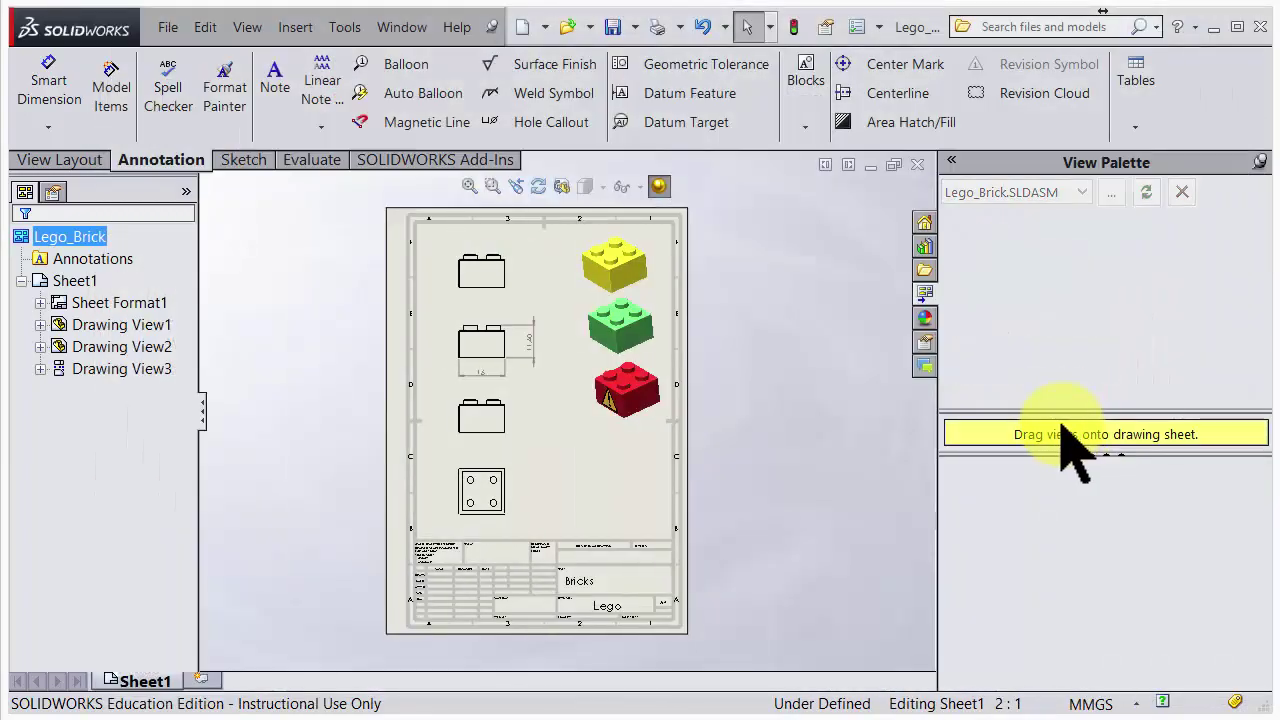